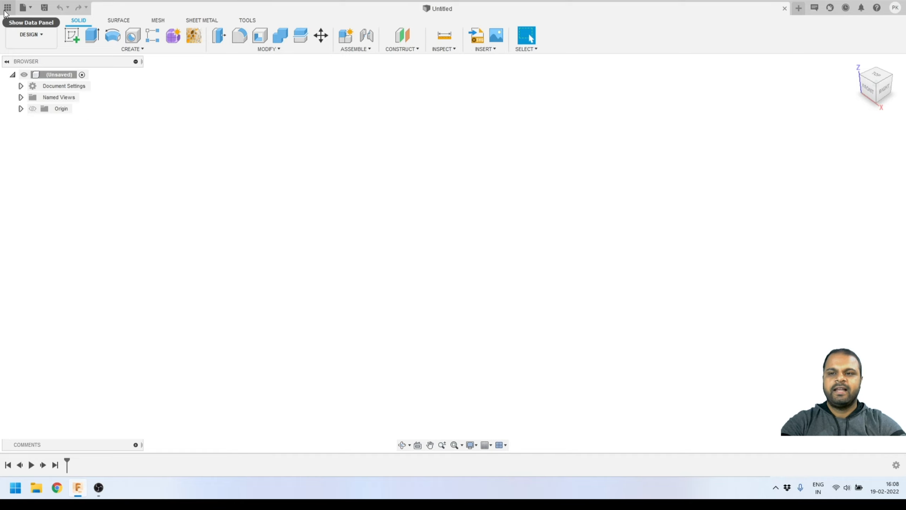
Save the design as "3D printable bracket" in the YouTube 3Diest project.
click(6, 9)
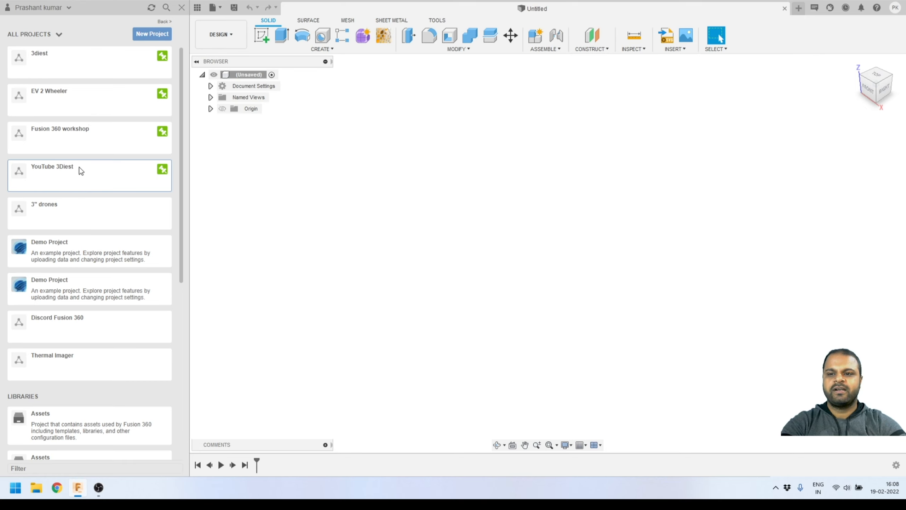
click(87, 175)
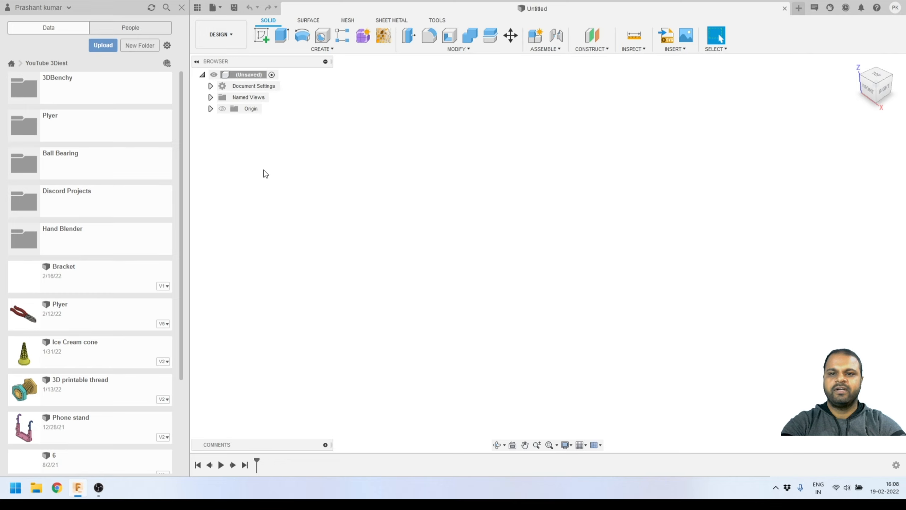
click(234, 8)
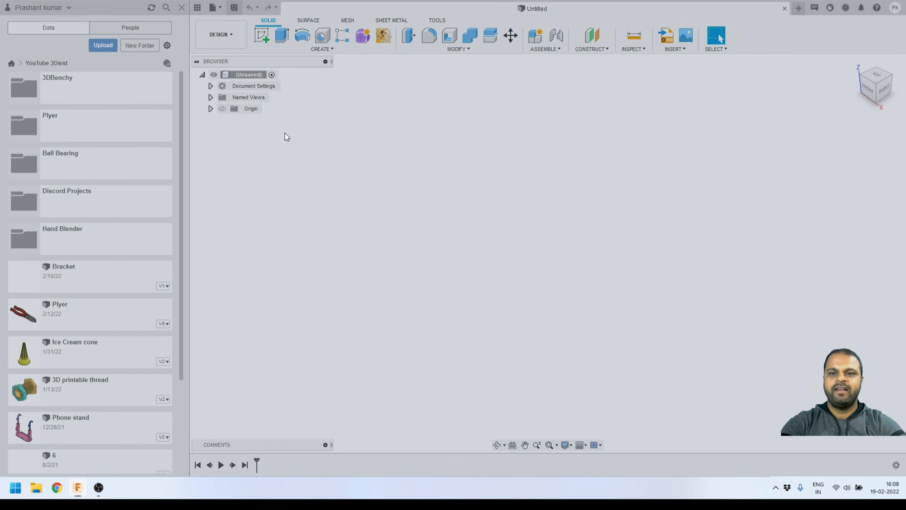
text(3)
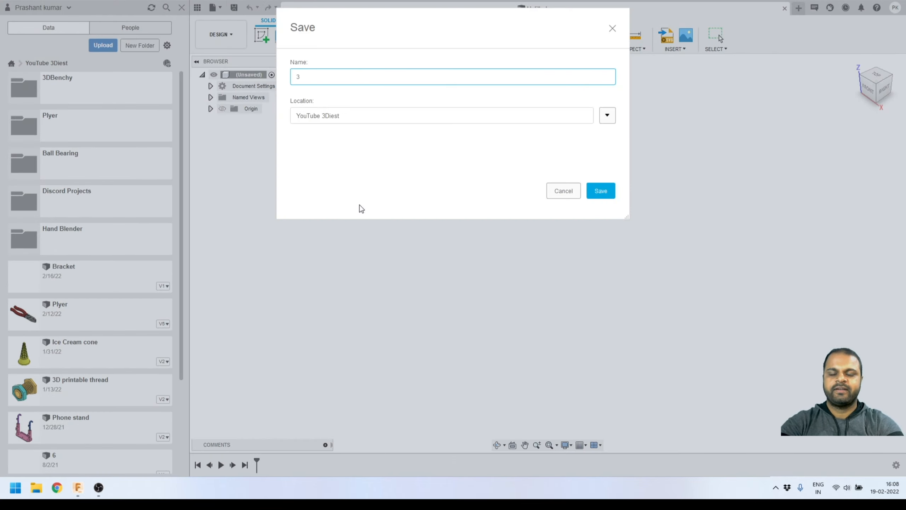
text(D printa)
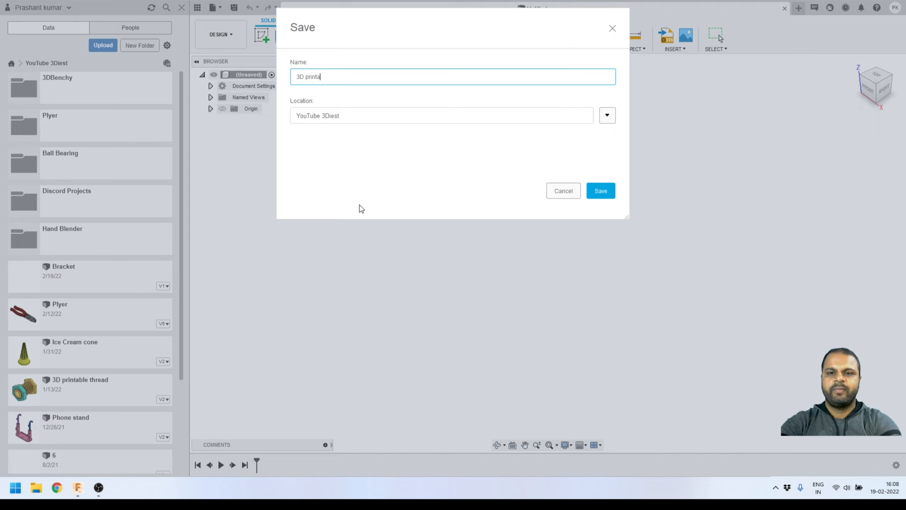
text(ble brackett)
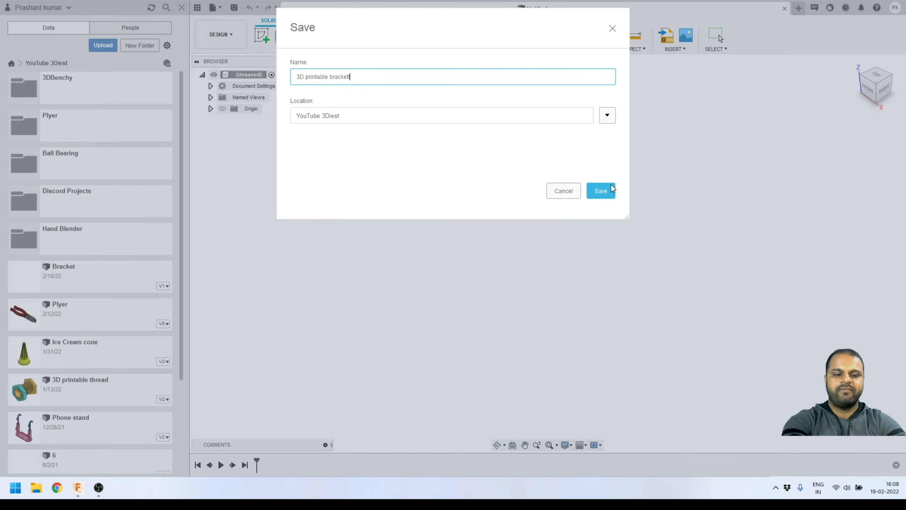
key(BackSpace)
click(606, 195)
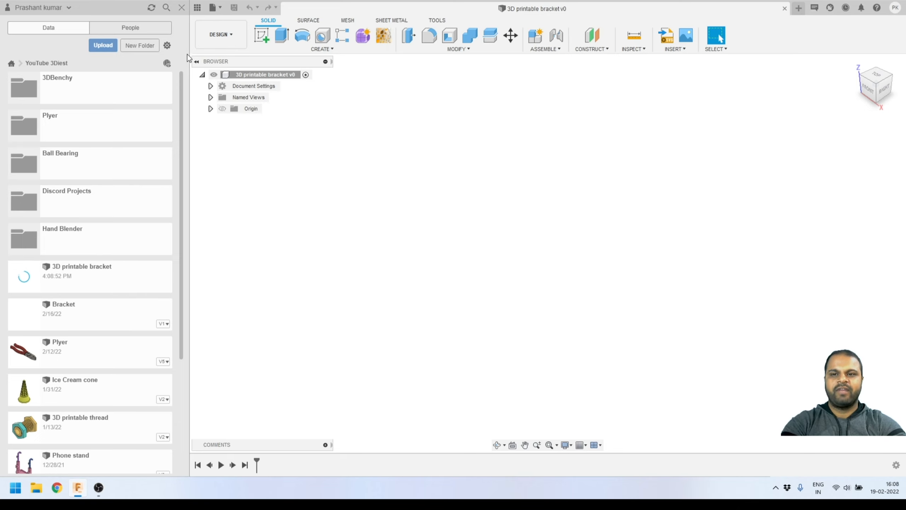
click(182, 8)
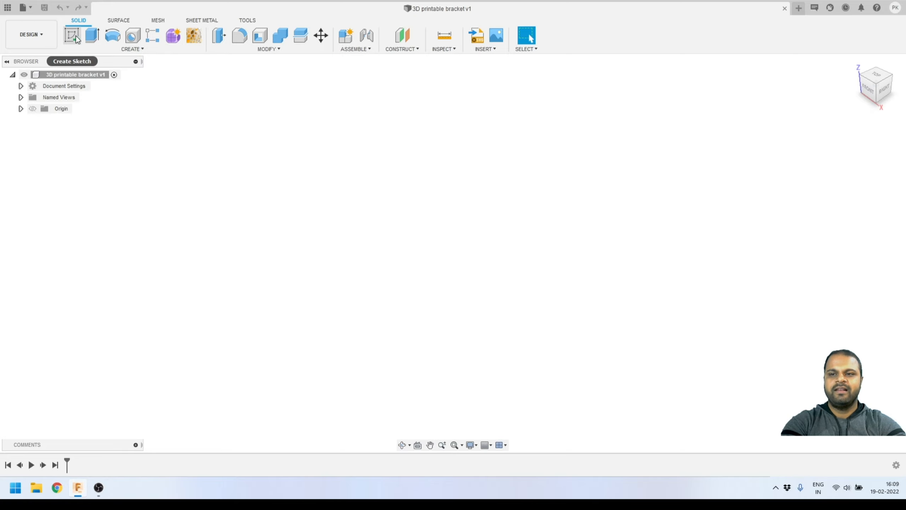
Start a sketch on the front plane and draw a center rectangle about 89 by 137 mm around the origin.
click(75, 36)
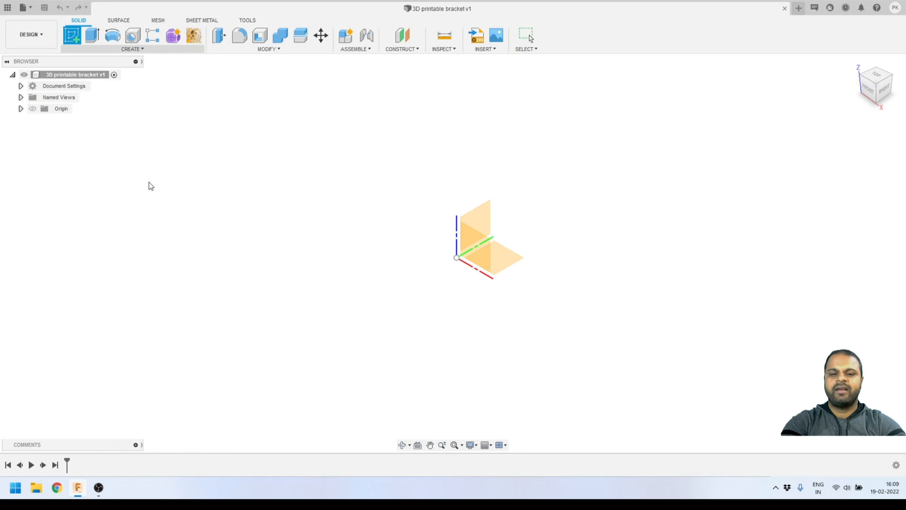
click(480, 251)
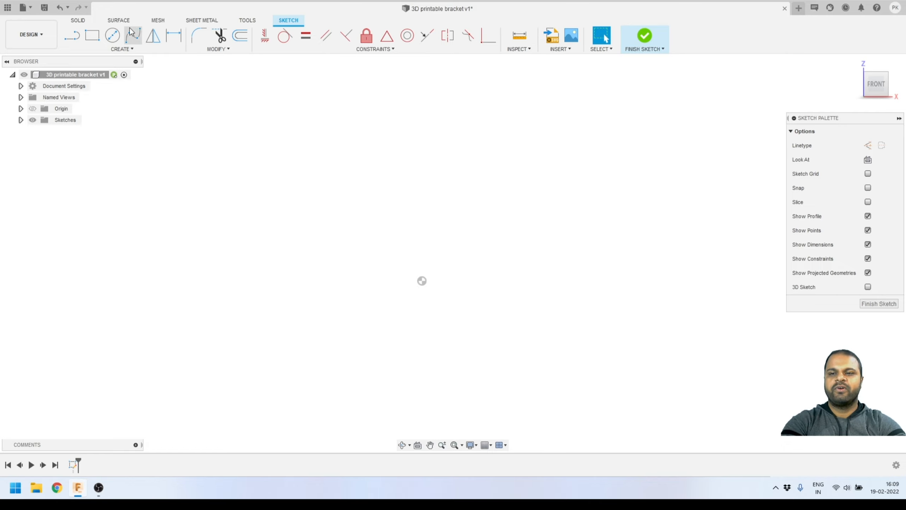
click(129, 49)
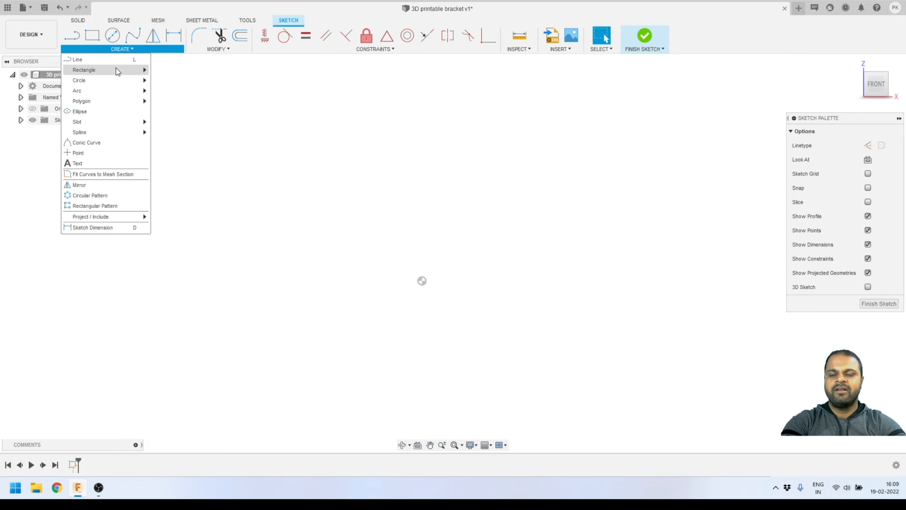
mouse_move(116, 71)
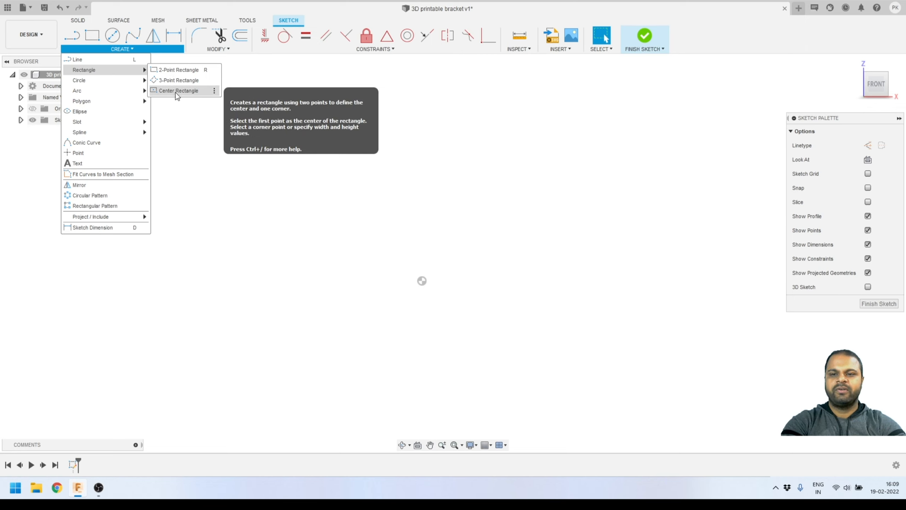
click(184, 91)
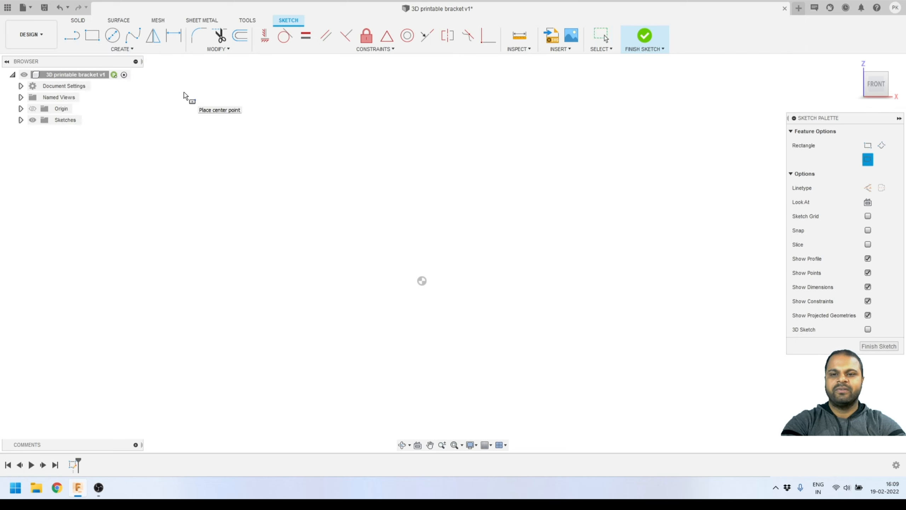
click(421, 281)
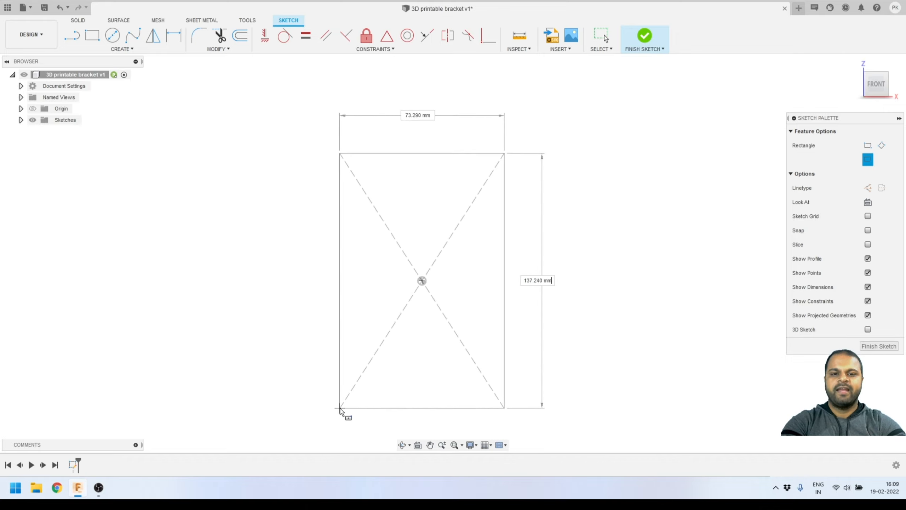
click(341, 407)
scroll(441, 239, down, 3)
scroll(438, 308, up, 1)
Dimension the rectangle to a width of 80 mm and a height of 110 mm.
click(174, 35)
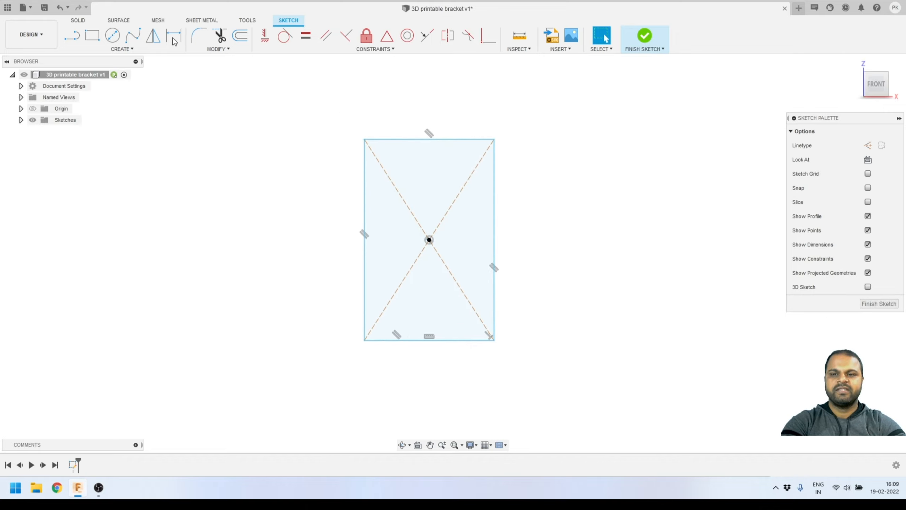
click(455, 140)
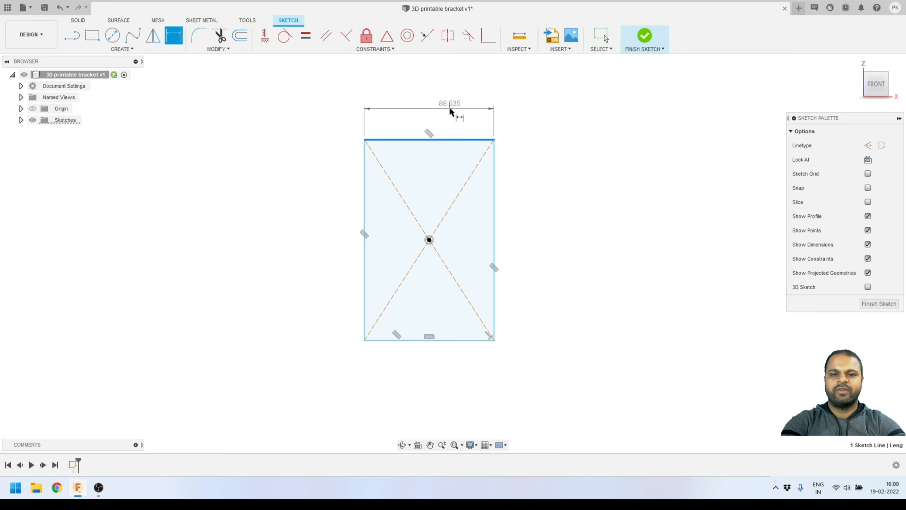
click(456, 109)
text(80)
key(Return)
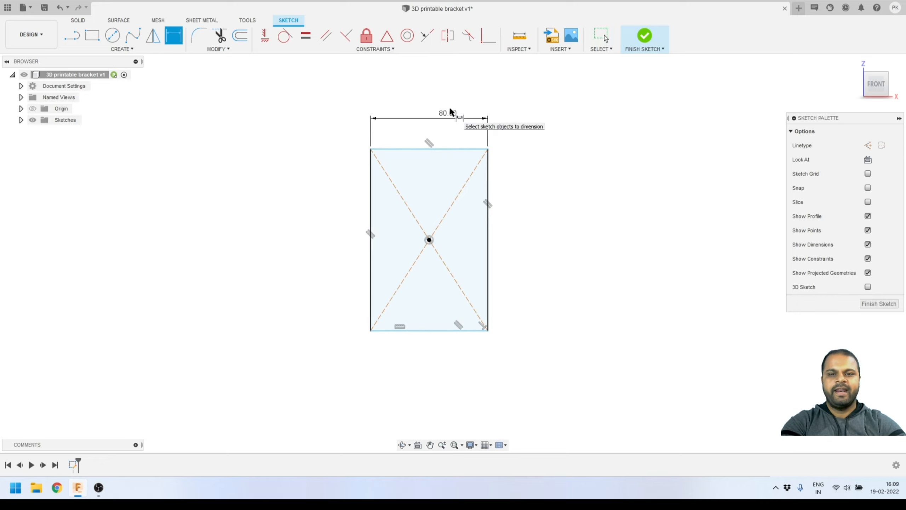
click(487, 231)
click(536, 240)
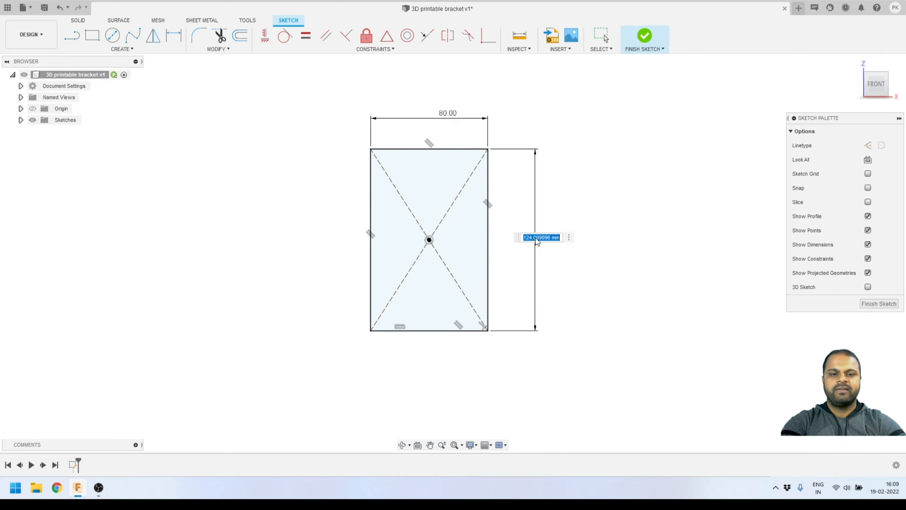
text(110)
key(Return)
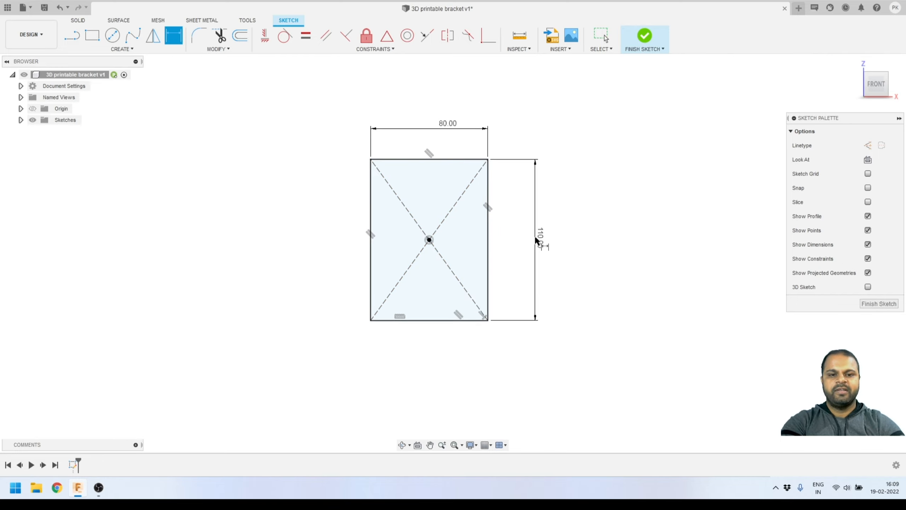
Move the width and height dimensions closer to the rectangle's edges.
scroll(499, 239, up, 2)
click(419, 152)
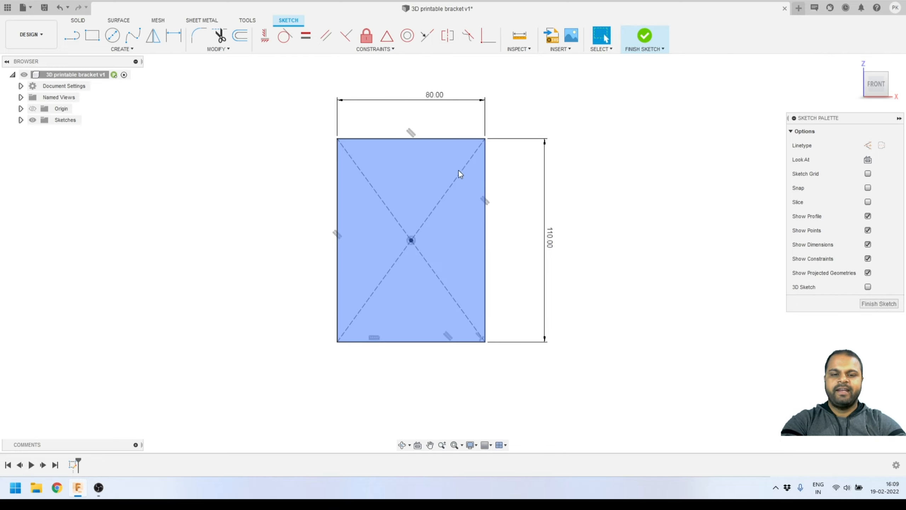
drag(428, 102, 408, 124)
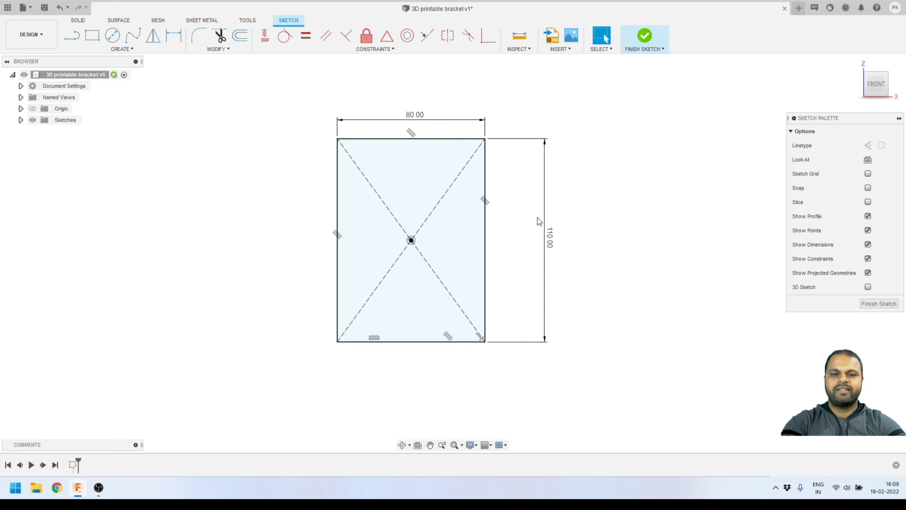
drag(548, 238, 512, 236)
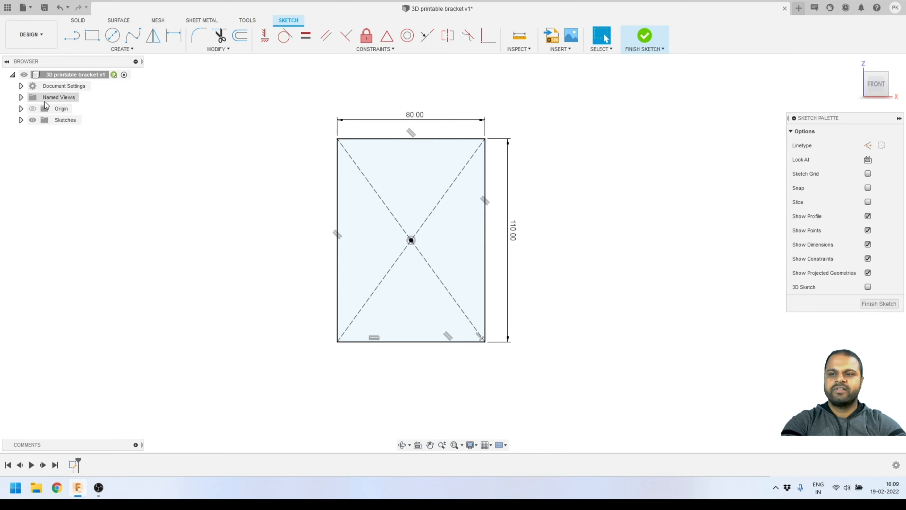
Check the document's active units and the unit types on offer without changing them.
click(21, 86)
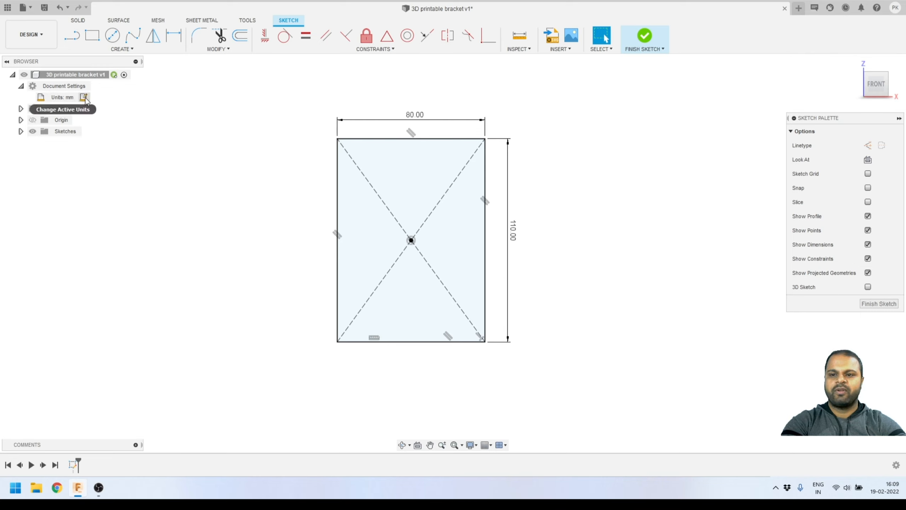
click(84, 98)
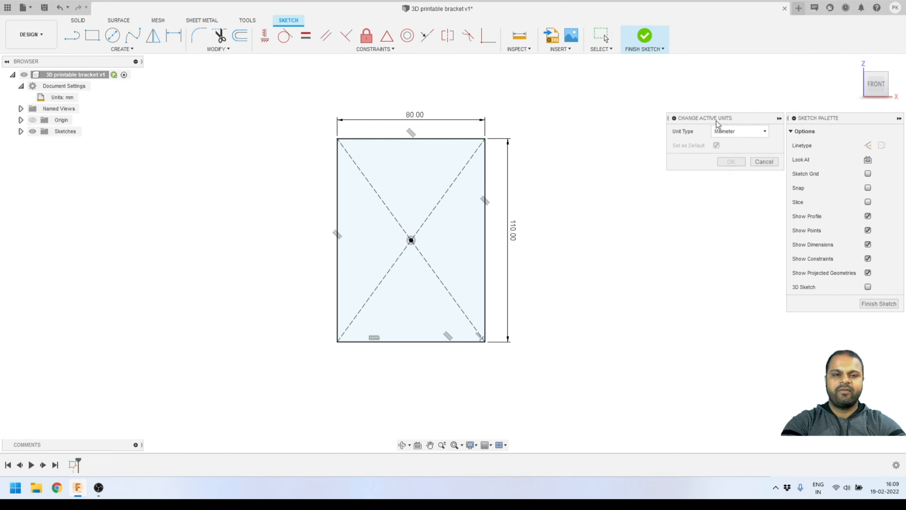
click(735, 132)
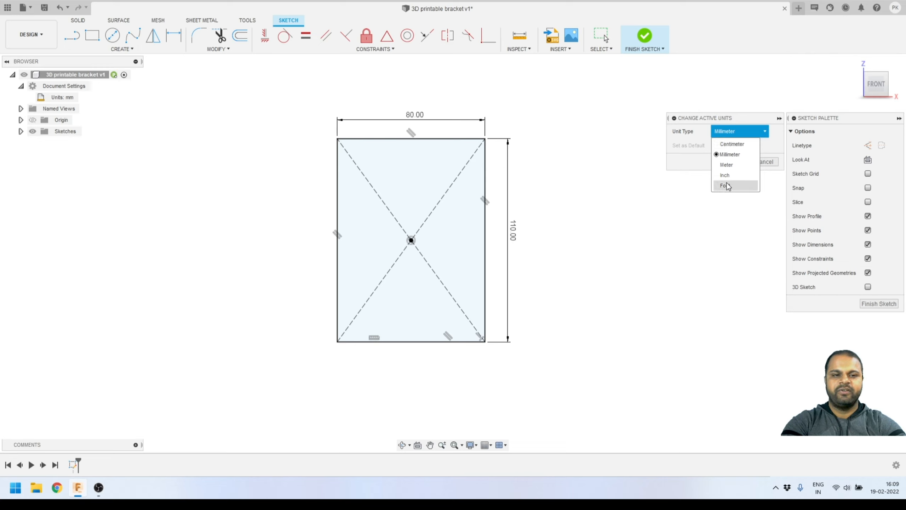
key(Escape)
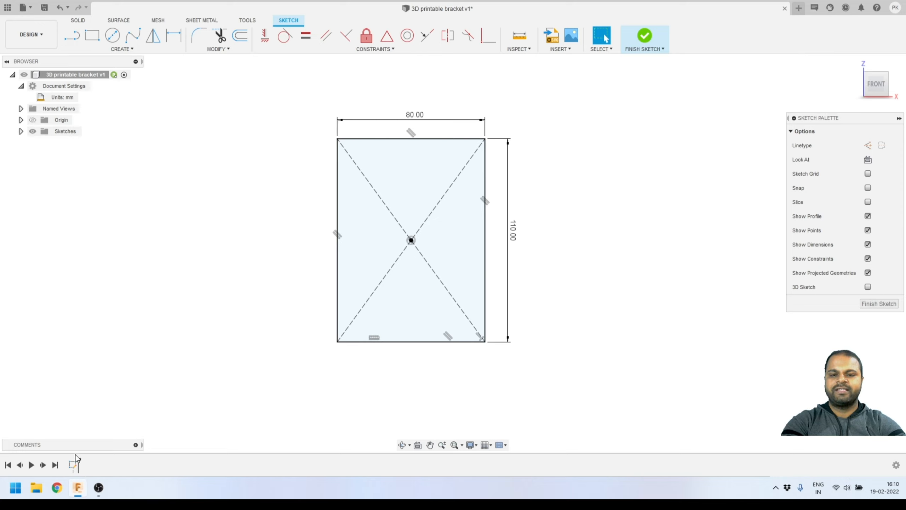
Finish the sketch and extrude the rectangle by -50 mm to one side as a new body.
click(644, 36)
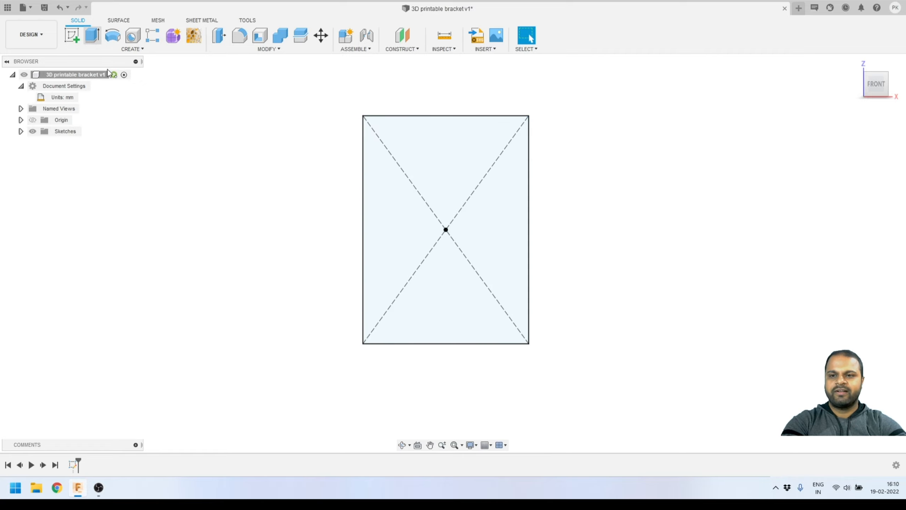
key(e)
scroll(530, 198, down, 2)
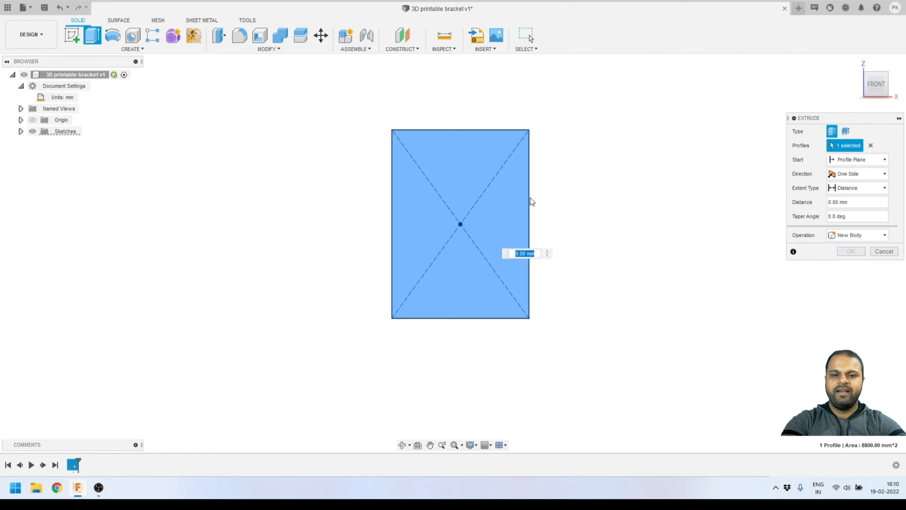
shift+middle_drag(461, 219, 460, 228)
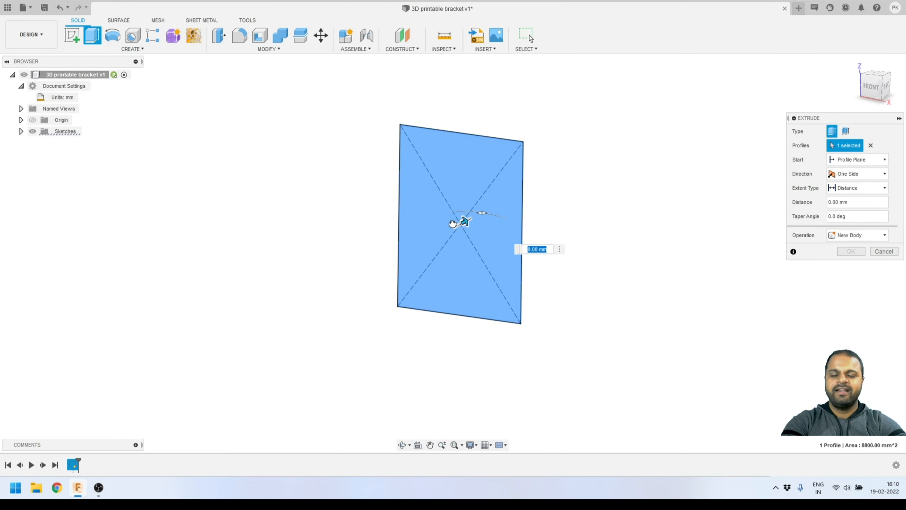
drag(463, 222, 421, 235)
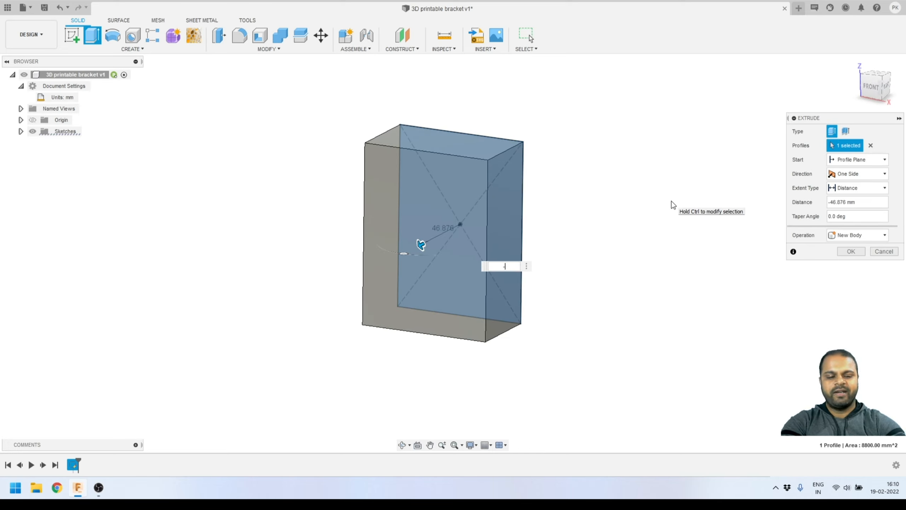
text(0)
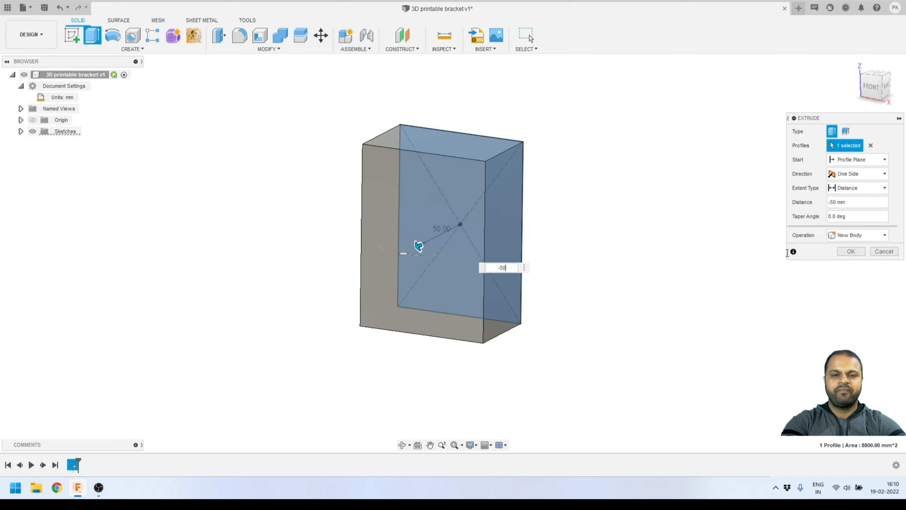
click(849, 252)
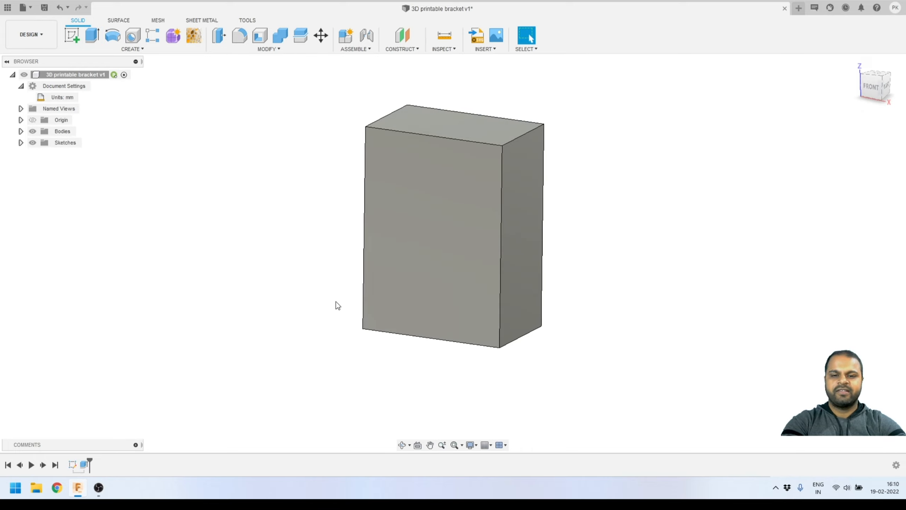
Shell the block inward with a 5 mm wall thickness, removing its front and top faces.
mouse_move(336, 306)
shift+middle_down()
mouse_move(424, 298)
mouse_move(427, 308)
mouse_move(332, 307)
mouse_move(287, 330)
mouse_move(333, 333)
mouse_move(323, 311)
shift+middle_up()
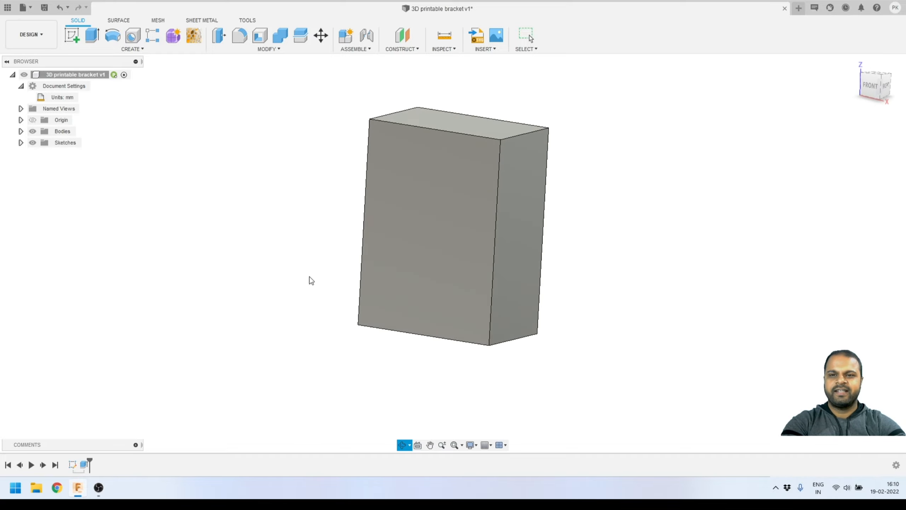
click(265, 39)
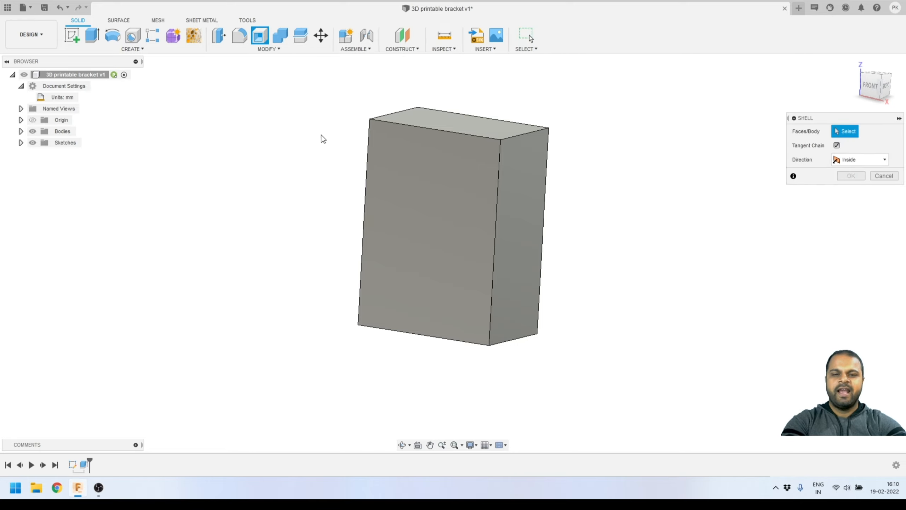
click(434, 199)
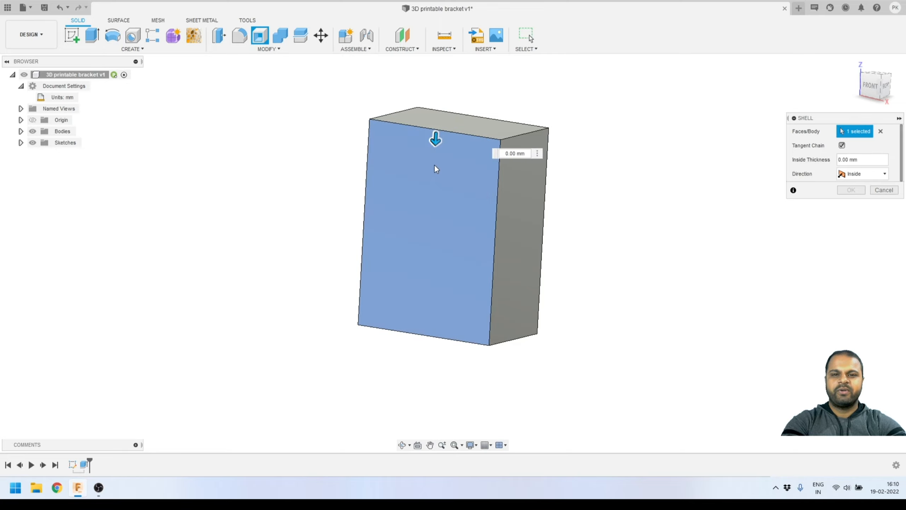
click(469, 121)
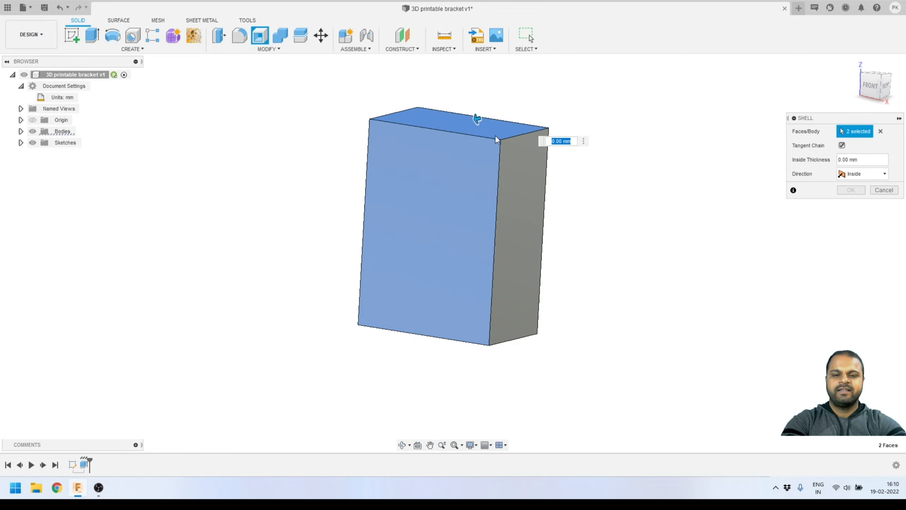
shift+middle_drag(428, 217, 408, 218)
click(847, 160)
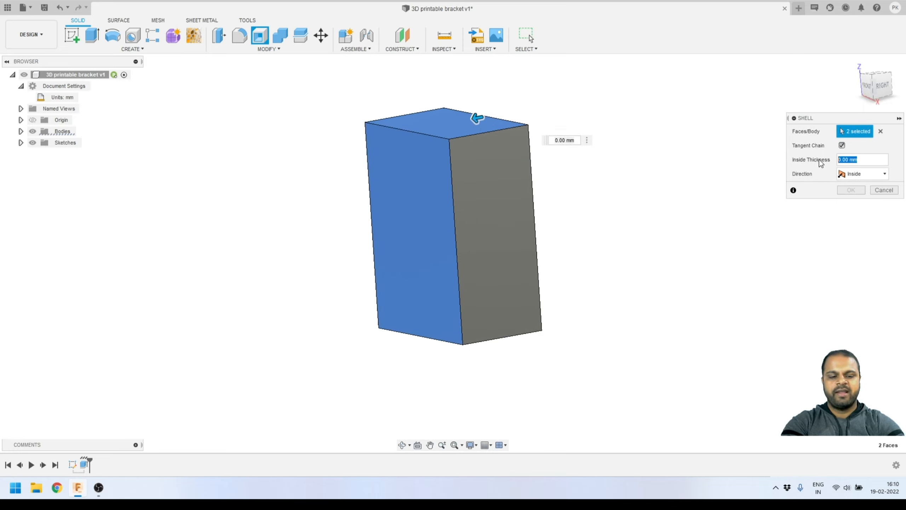
text(5)
shift+middle_drag(517, 250, 499, 246)
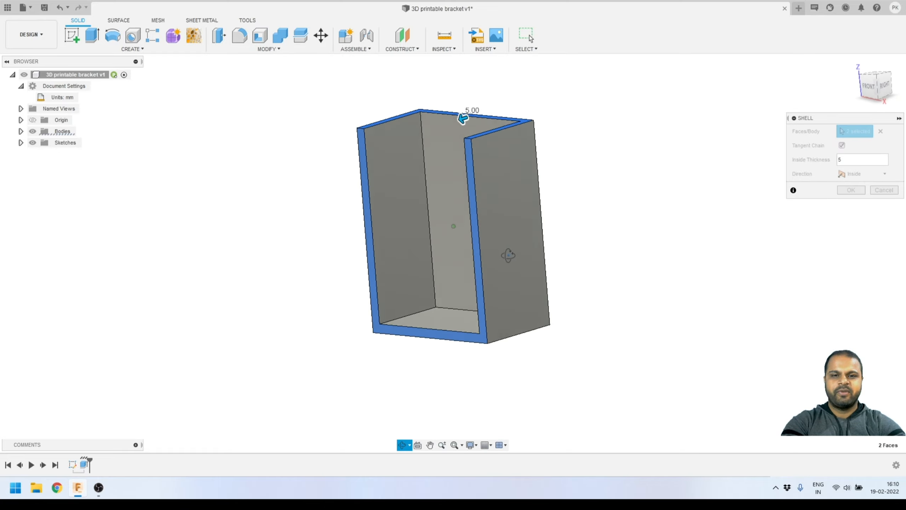
click(850, 190)
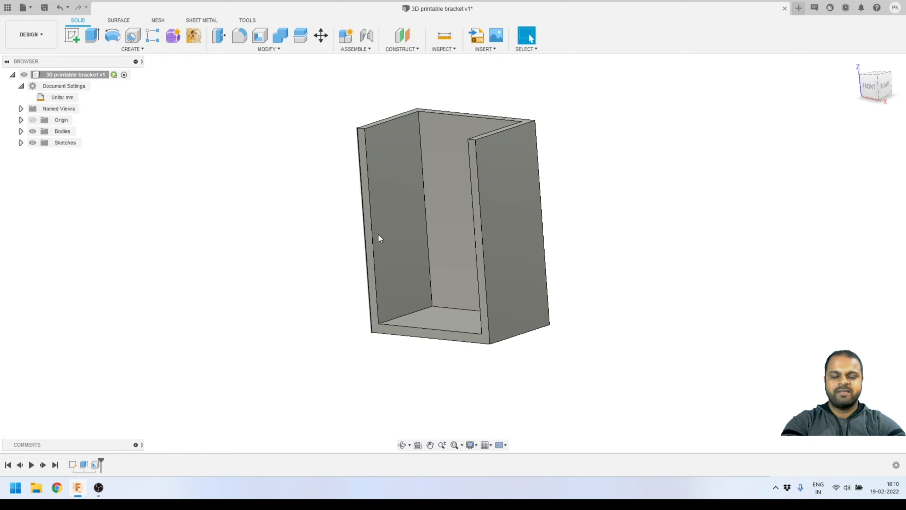
Start a sketch on the shell's front rim and draw a horizontal line across the left wall, about 64 mm below the top edge.
shift+middle_drag(378, 235, 427, 290)
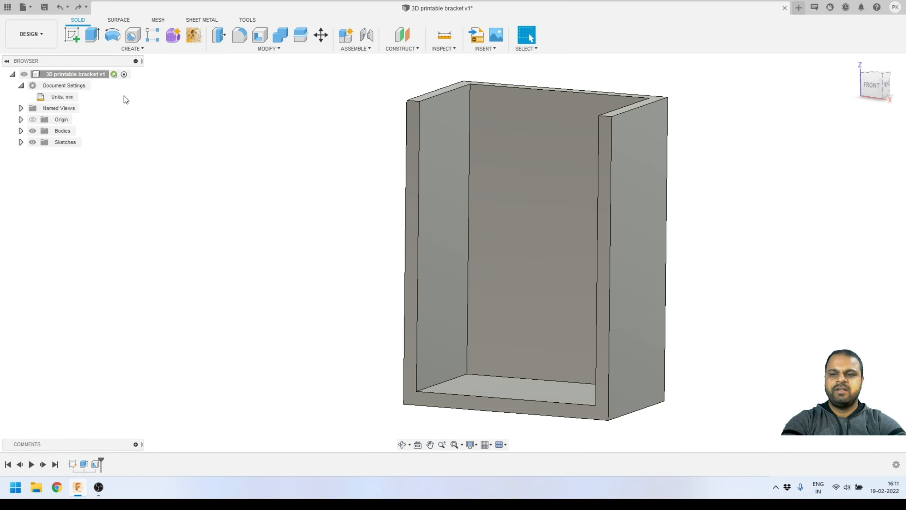
click(73, 35)
click(411, 222)
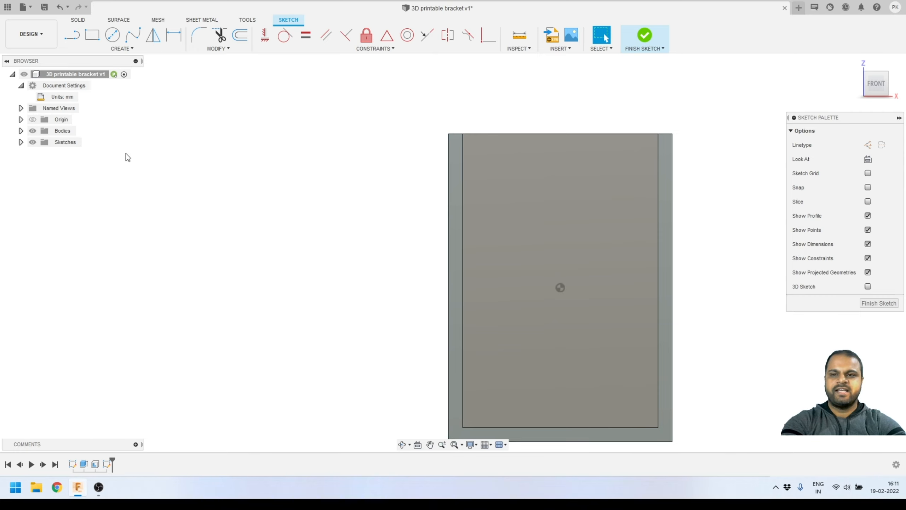
click(71, 36)
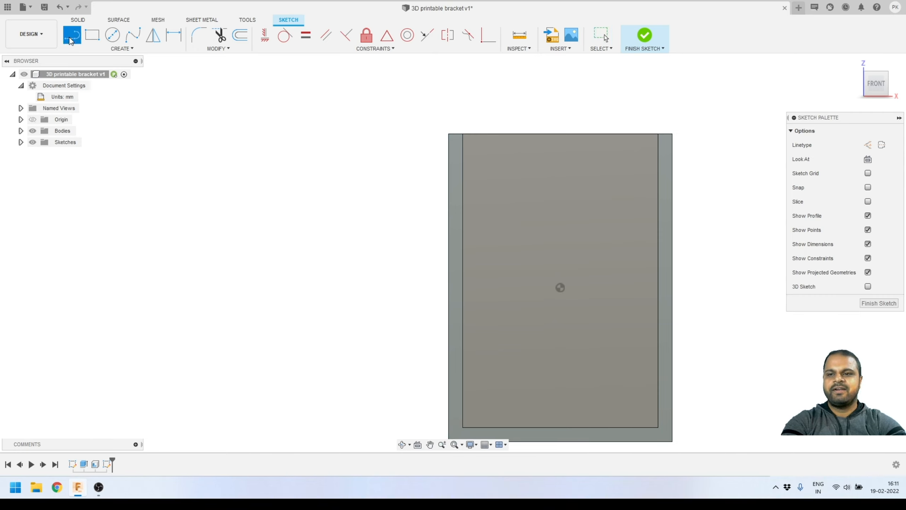
click(448, 311)
click(462, 311)
key(Escape)
scroll(458, 318, up, 4)
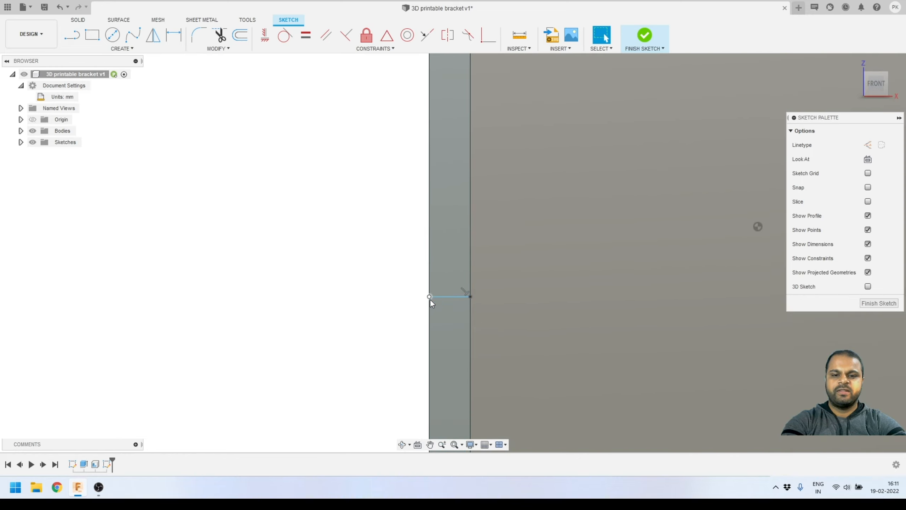
Dimension the short line 80 mm below the left wall's top edge and finish the sketch.
scroll(446, 290, down, 3)
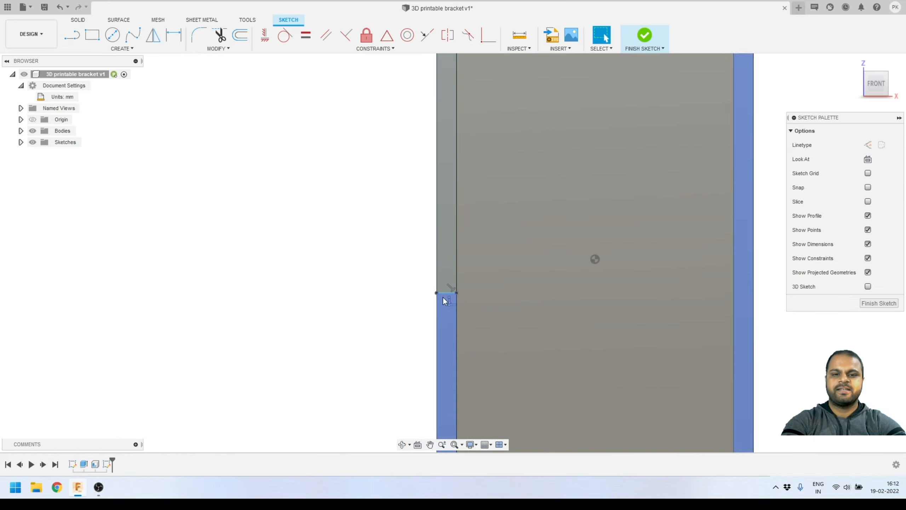
scroll(460, 231, down, 2)
click(175, 36)
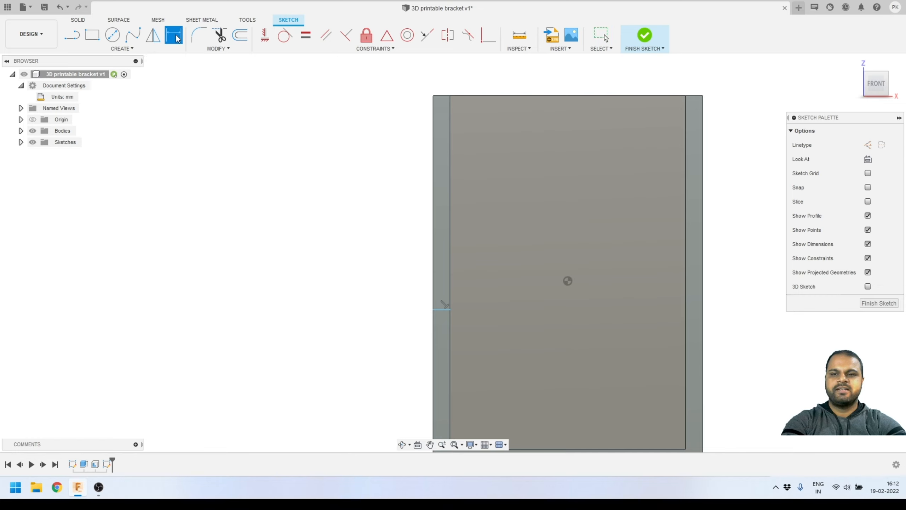
click(443, 309)
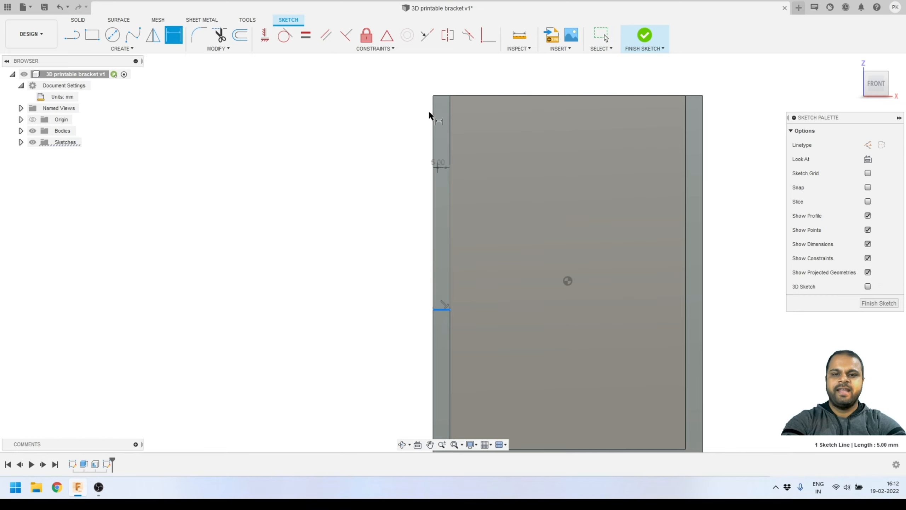
click(441, 96)
click(384, 207)
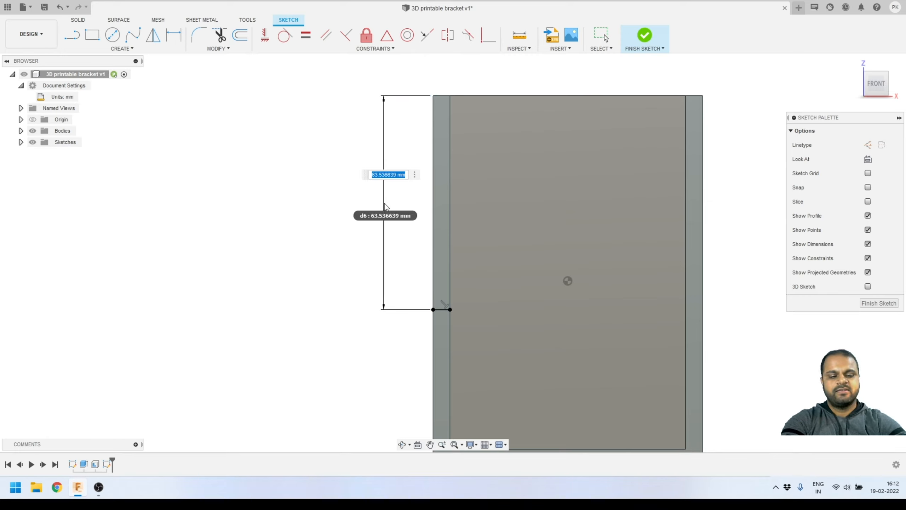
text(80)
key(Return)
scroll(385, 200, down, 2)
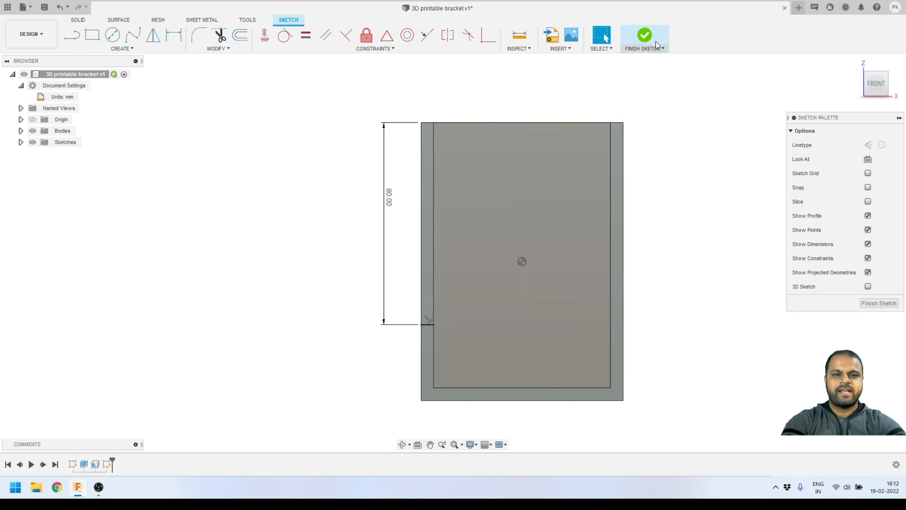
click(644, 36)
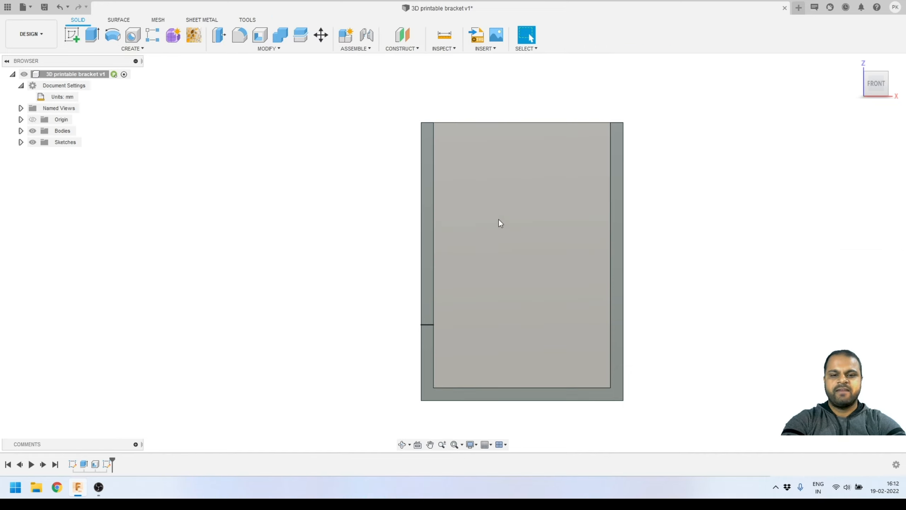
Extrude the left wall's profile above the line by -45 mm as a cut, up to the back wall's inner face.
scroll(499, 219, down, 2)
shift+middle_drag(469, 245, 461, 255)
scroll(479, 270, up, 2)
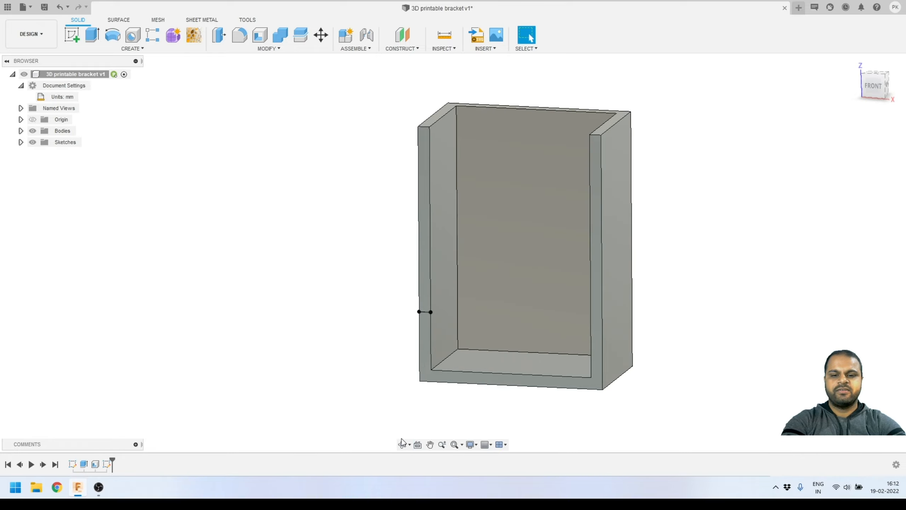
click(402, 444)
mouse_move(529, 250)
mouse_down()
mouse_move(489, 261)
mouse_move(515, 262)
mouse_up()
scroll(465, 248, down, 1)
scroll(543, 268, up, 1)
key(Escape)
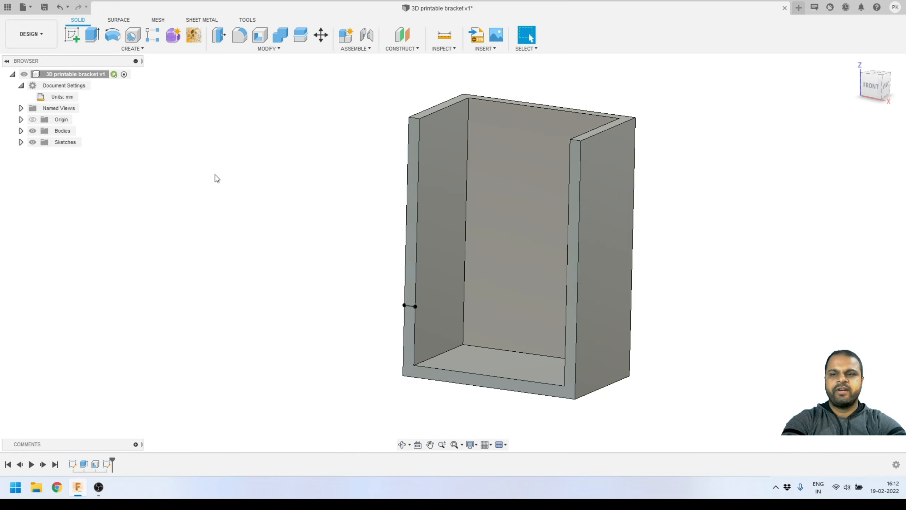
click(91, 37)
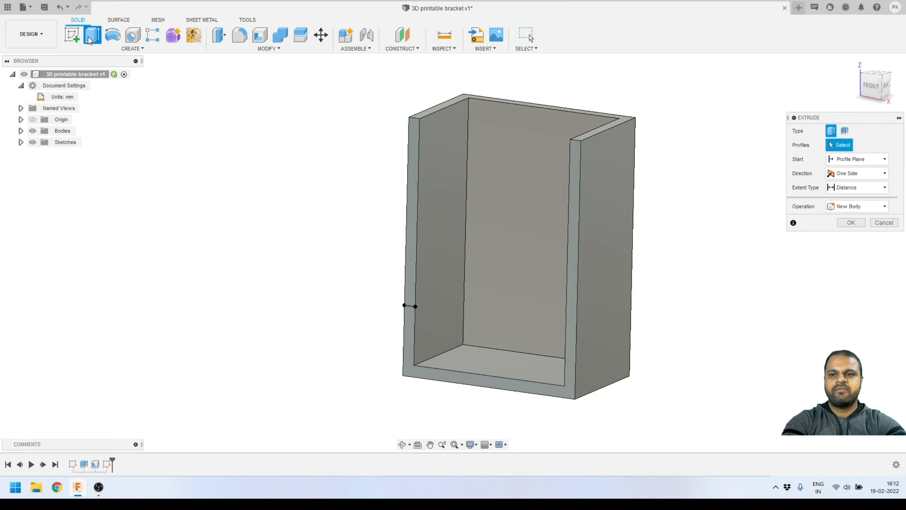
click(412, 182)
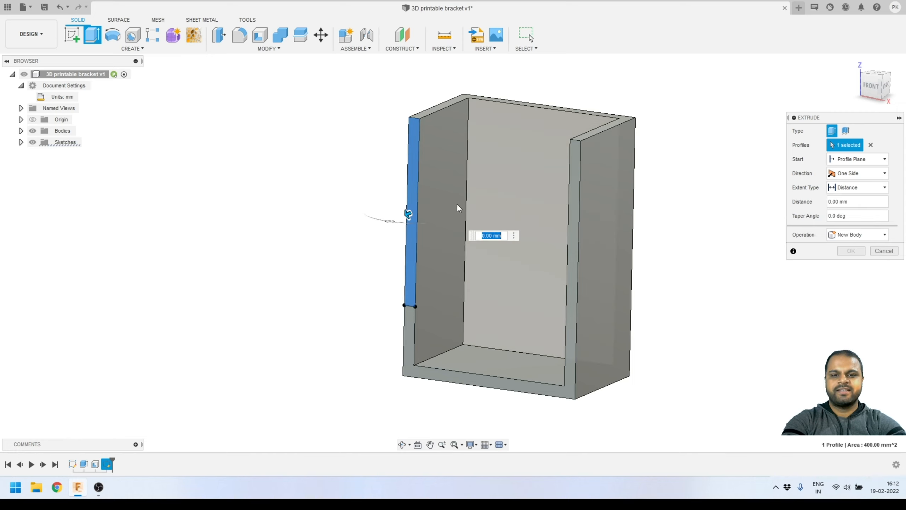
drag(406, 213, 446, 202)
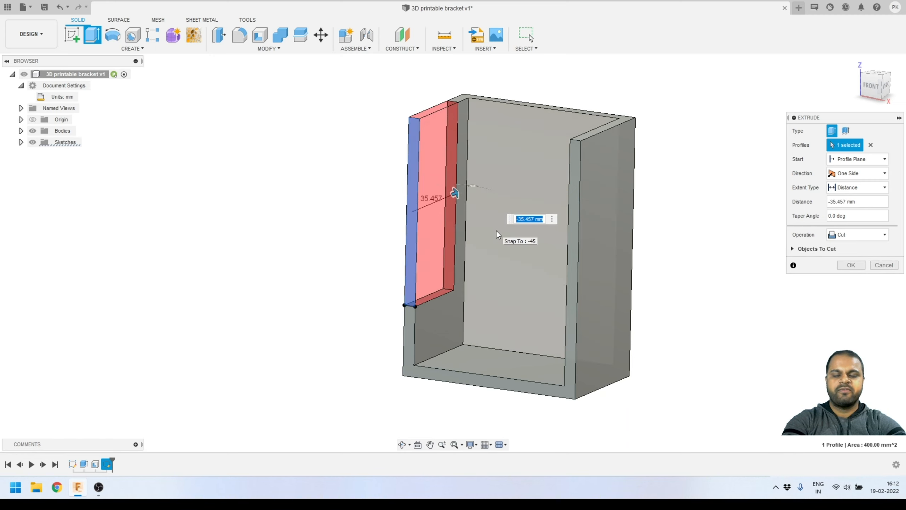
click(513, 154)
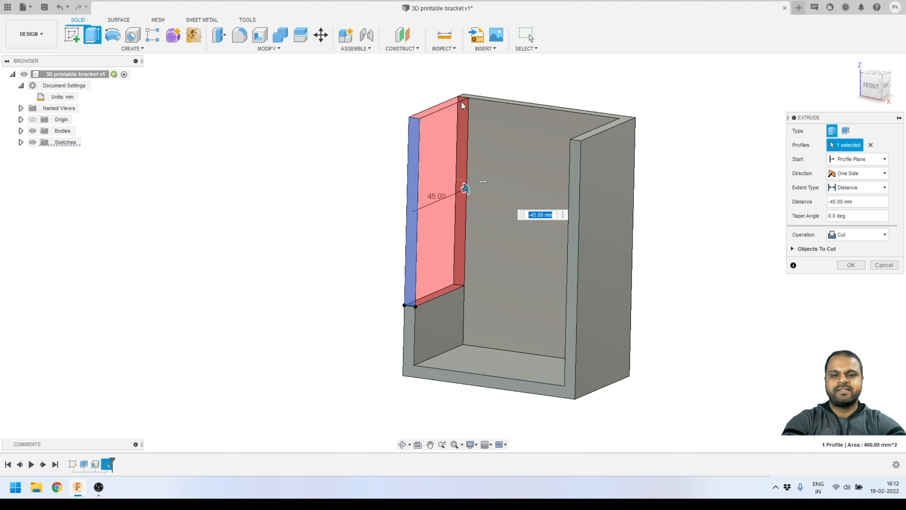
scroll(463, 108, up, 3)
scroll(439, 122, down, 3)
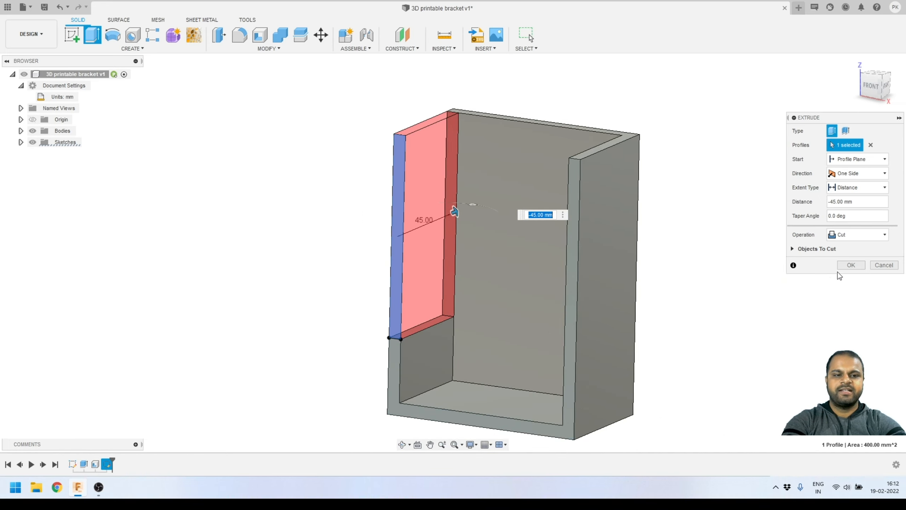
click(850, 266)
Start a fillet on the back wall's upper left corner edge with a constant 25 mm radius.
shift+middle_drag(415, 239, 461, 264)
scroll(460, 264, up, 2)
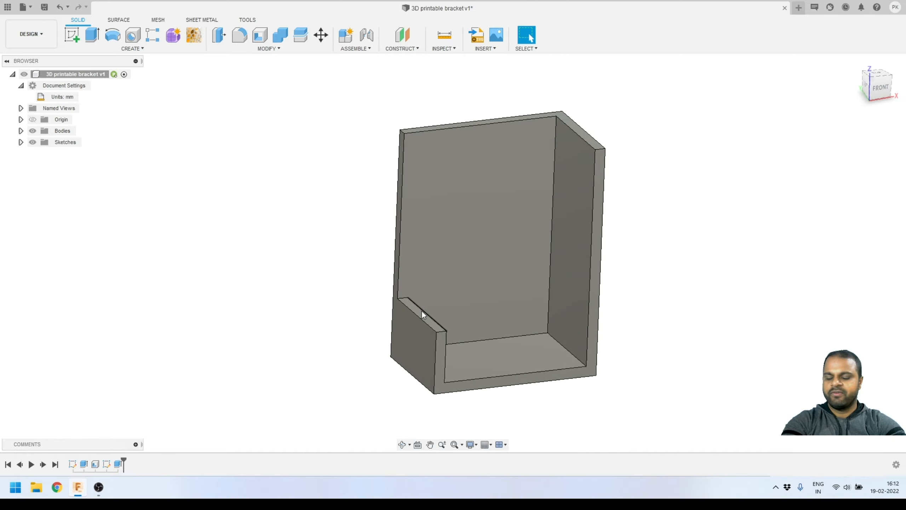
click(240, 35)
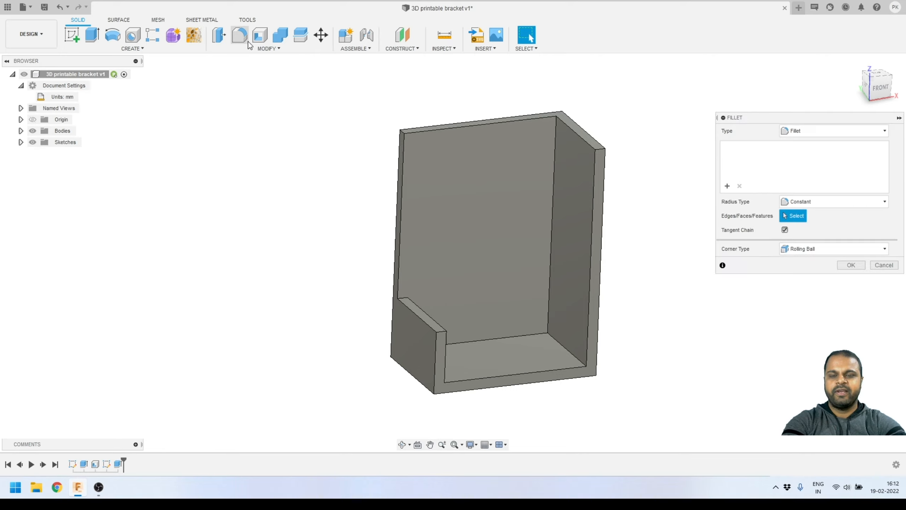
click(400, 136)
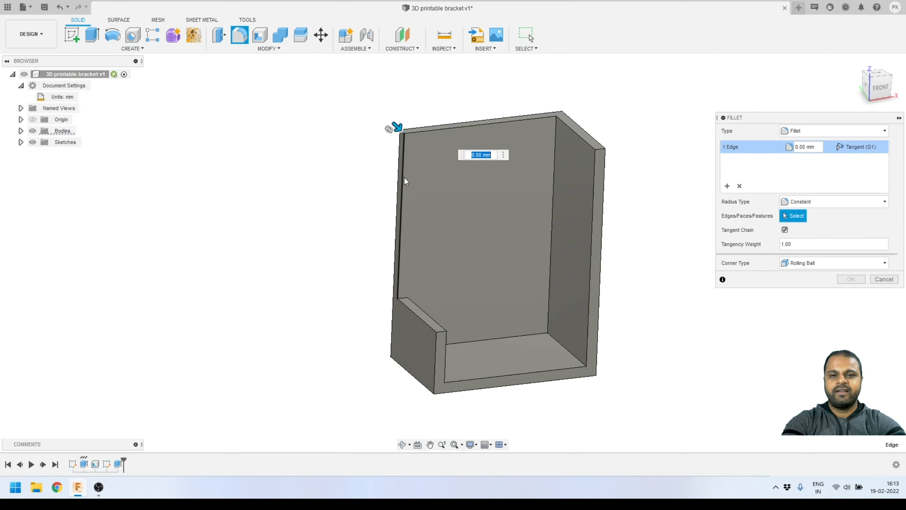
text(20)
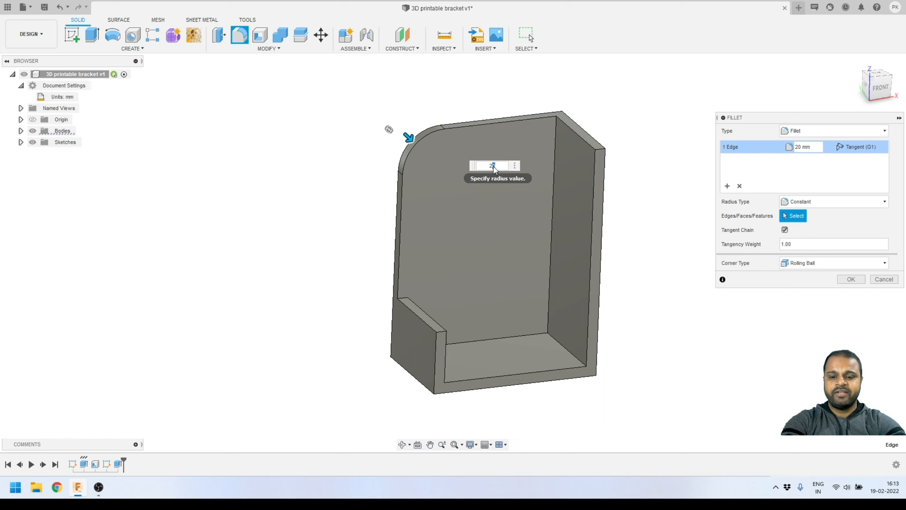
text(5)
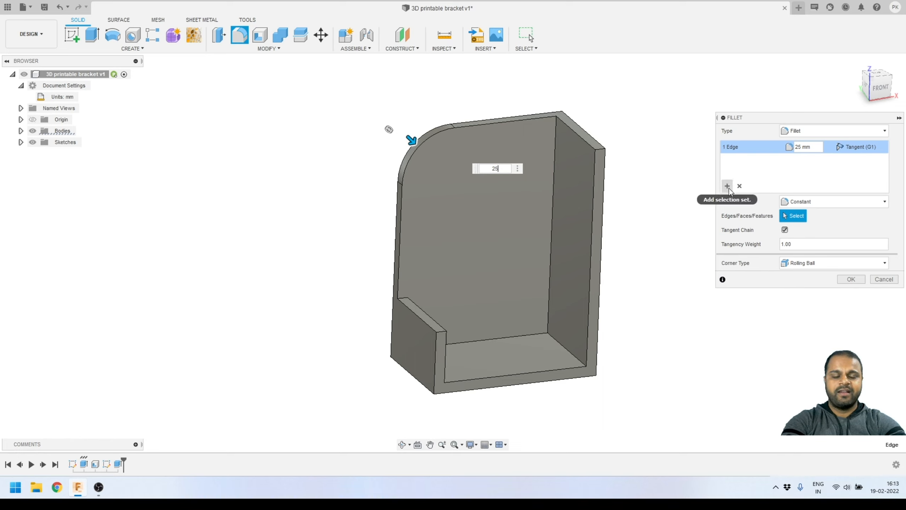
Add a second fillet set of 5 mm on the shortened left wall's upper front edge and apply both fillets.
click(728, 186)
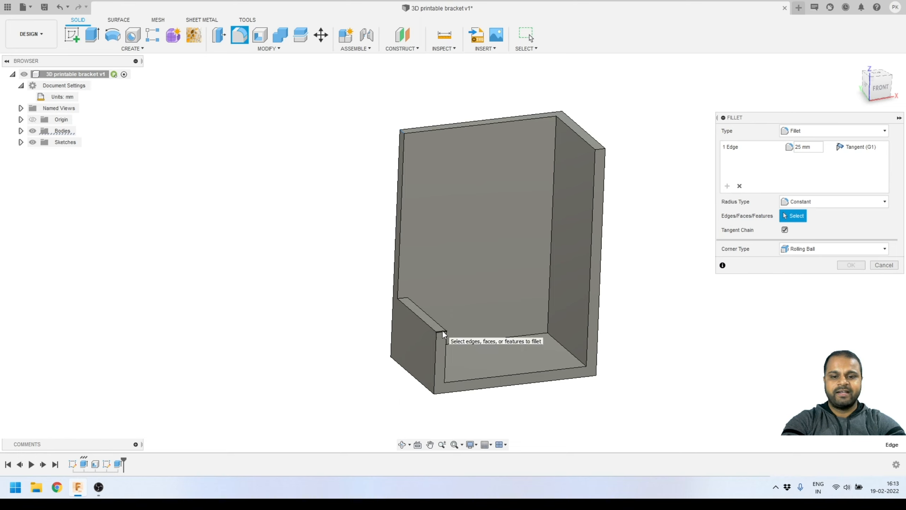
click(442, 331)
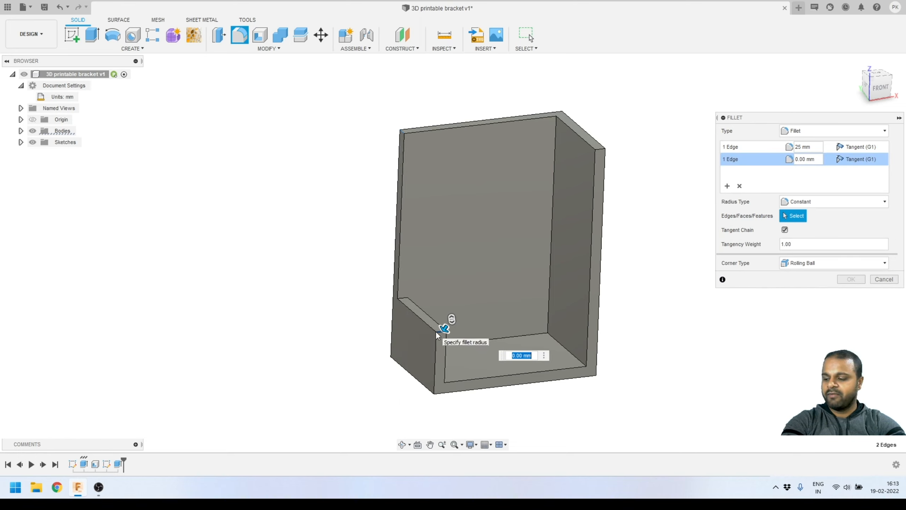
drag(815, 159, 795, 160)
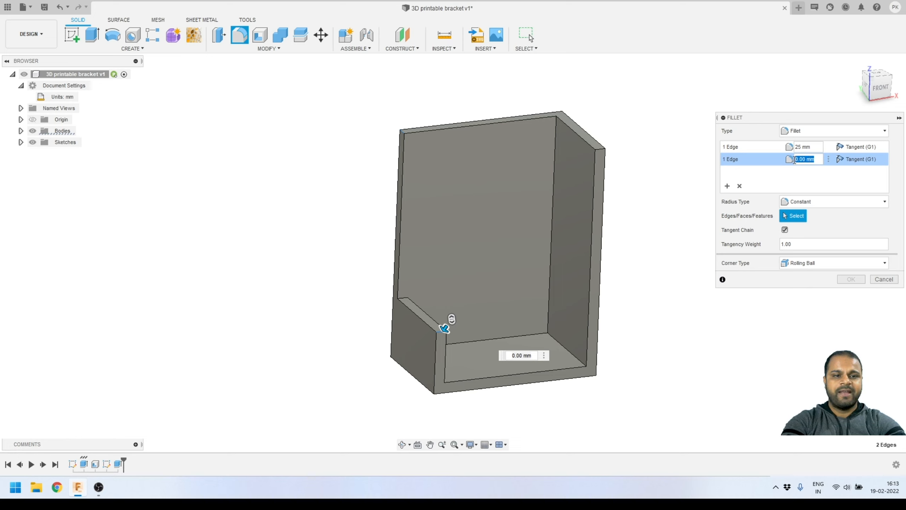
text(5)
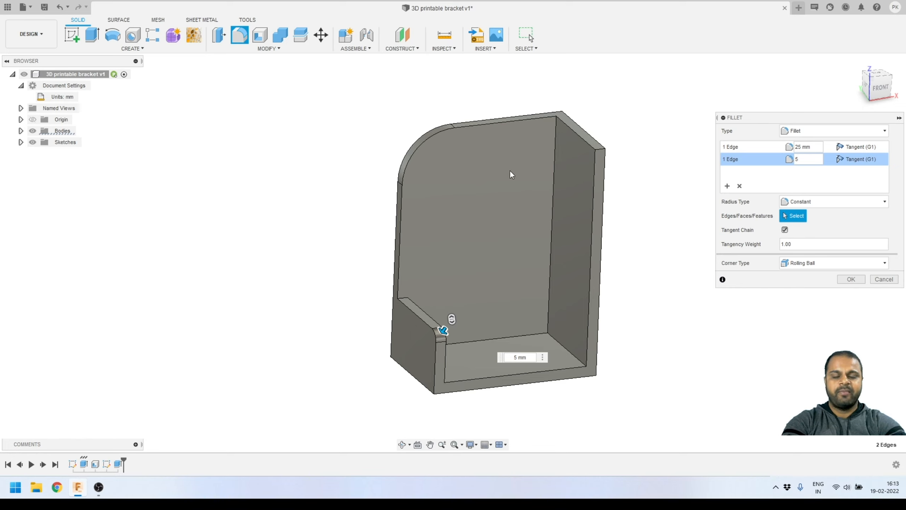
click(850, 280)
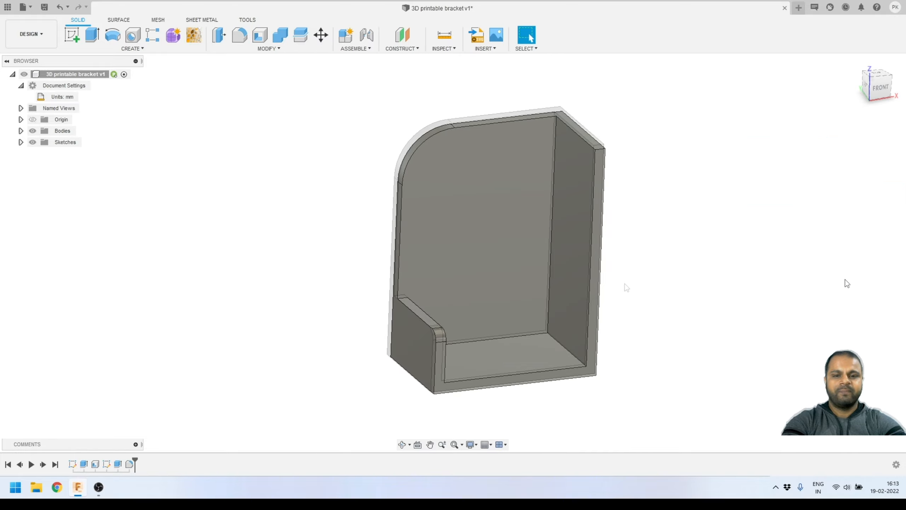
shift+middle_drag(639, 268, 585, 252)
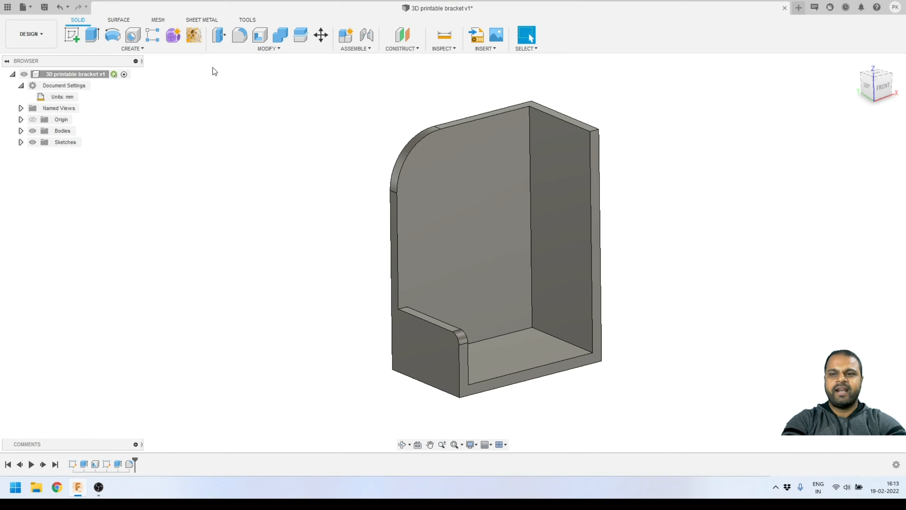
Sketch two circles side by side on the upper part of the back wall's inner face, the left one about 10 mm in diameter.
click(71, 36)
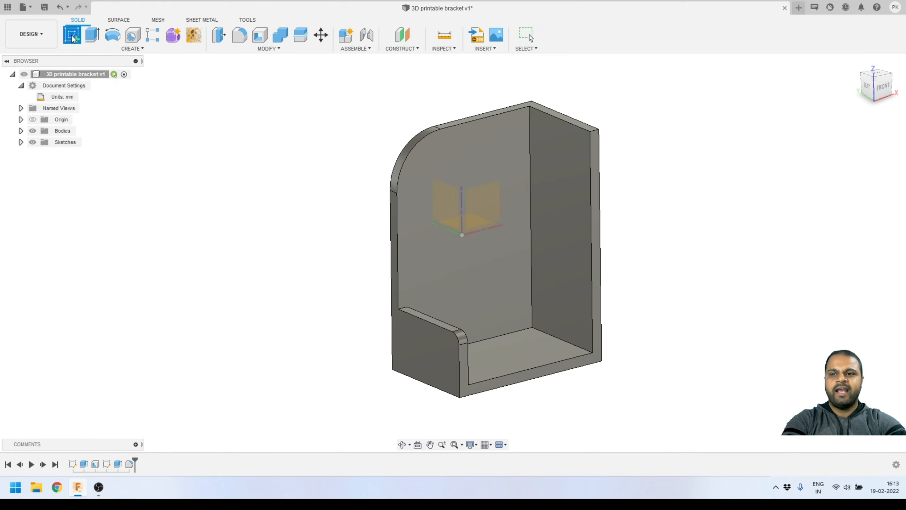
click(479, 151)
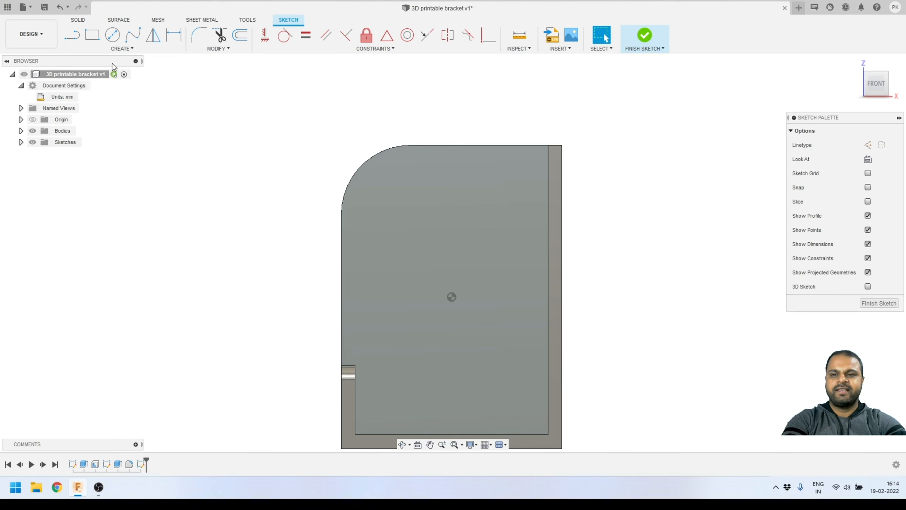
click(116, 48)
click(112, 35)
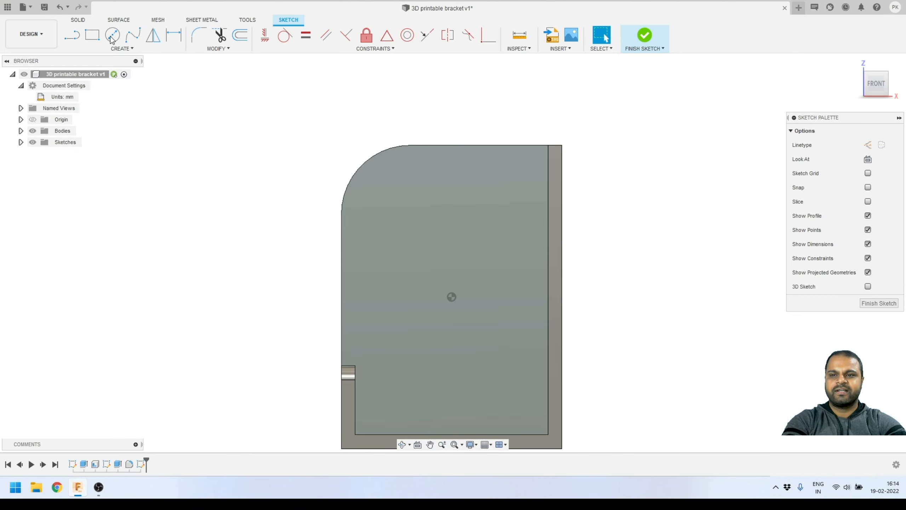
click(412, 220)
click(405, 232)
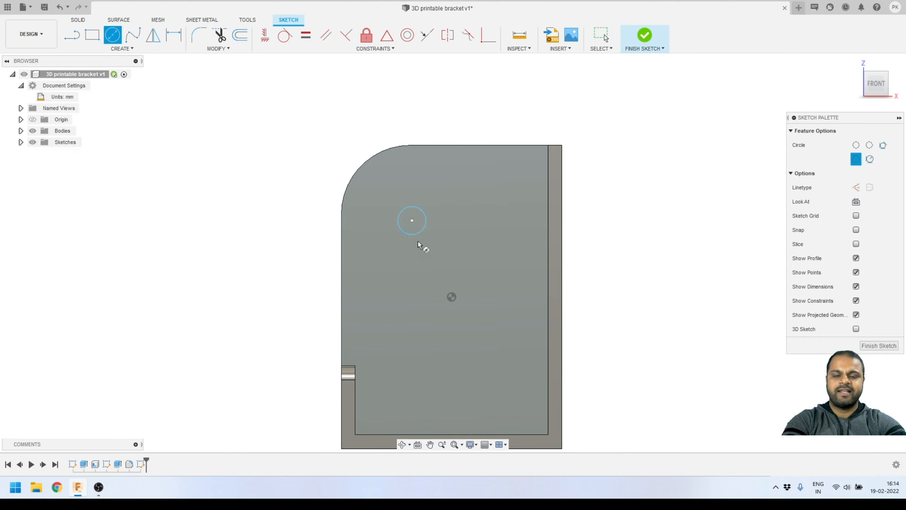
click(508, 220)
click(503, 238)
scroll(496, 218, up, 3)
key(Escape)
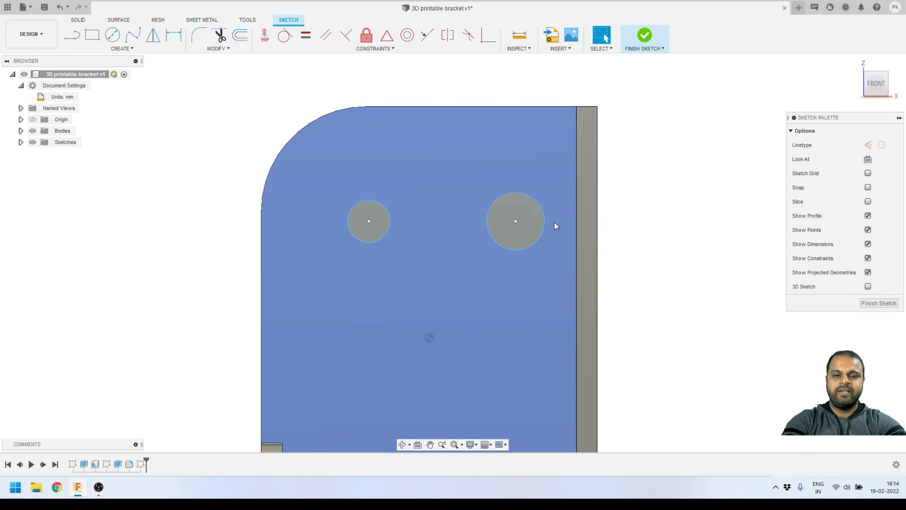
Align the two circle centres with a horizontal constraint and shift the pair slightly down the back wall.
click(515, 220)
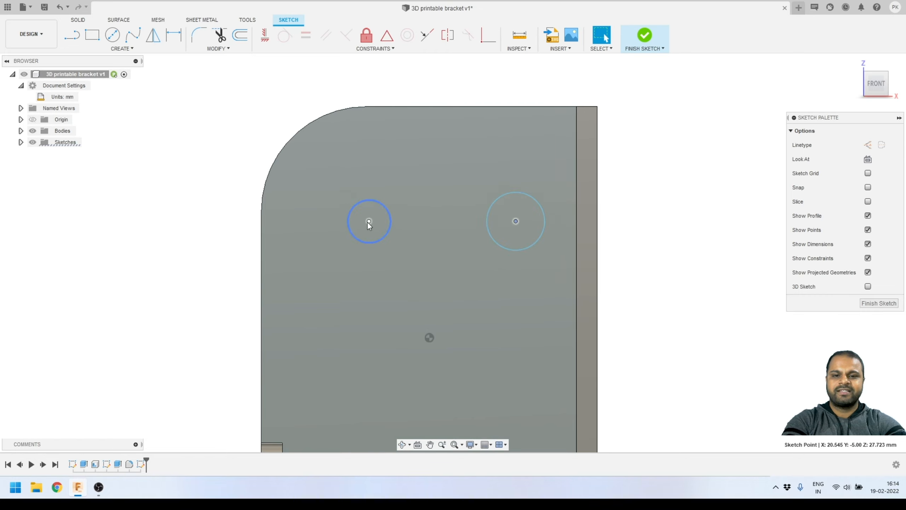
click(369, 221)
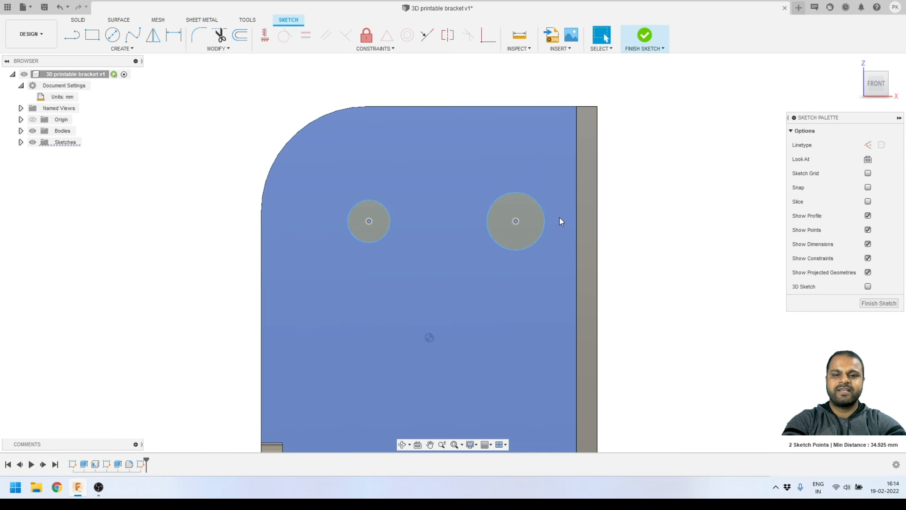
click(264, 35)
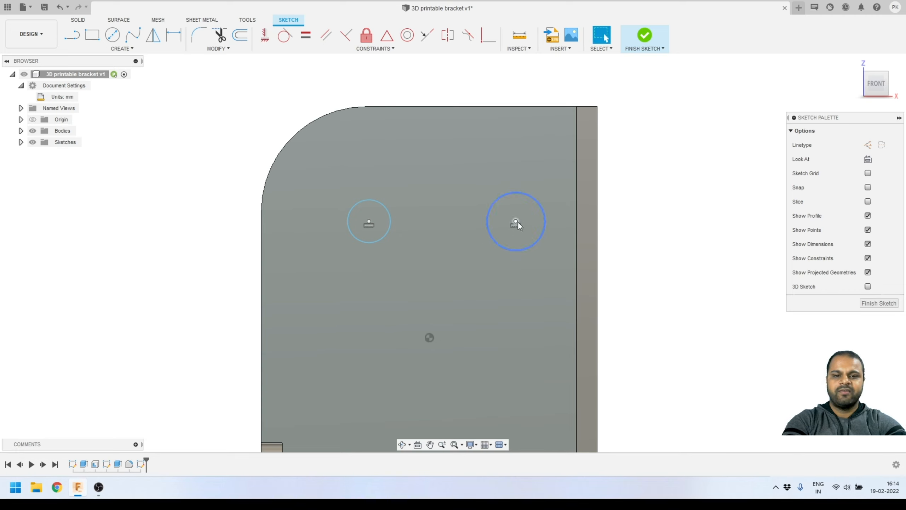
mouse_move(515, 222)
mouse_down()
mouse_move(515, 193)
mouse_move(514, 250)
mouse_move(516, 210)
mouse_move(514, 233)
mouse_up()
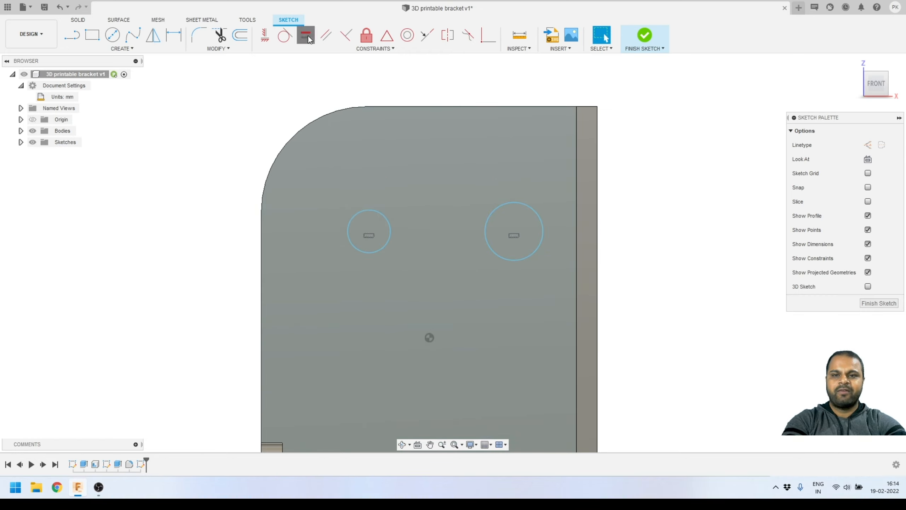
Apply an equal constraint to the two circles so they share the left circle's size.
click(308, 35)
click(383, 215)
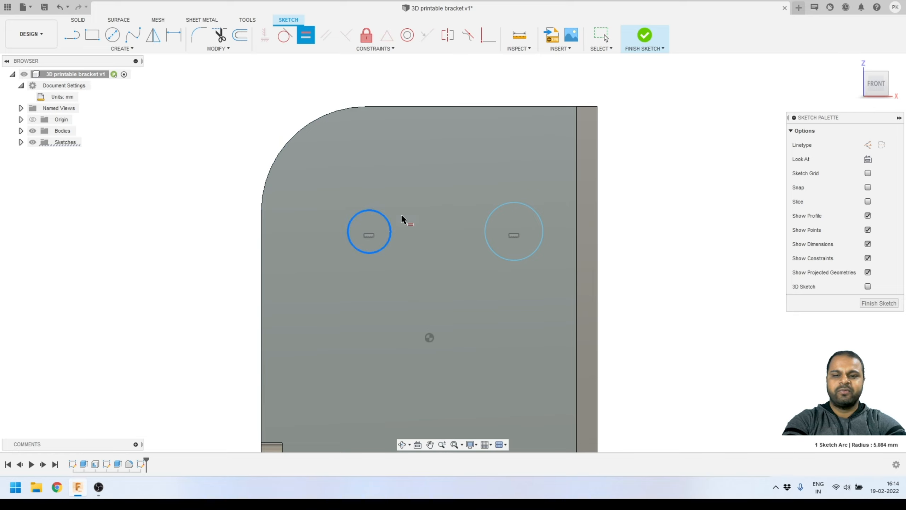
click(487, 216)
key(Escape)
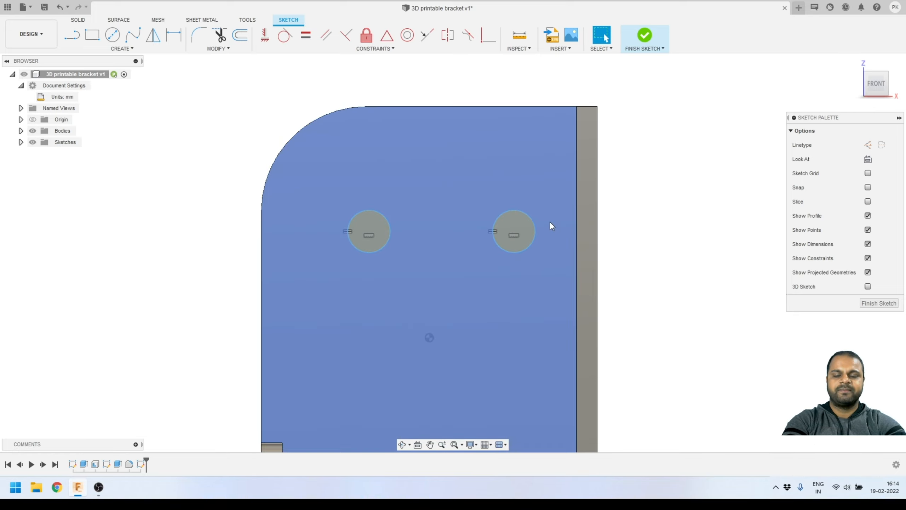
Dimension the left circle's centre 22 mm below the back wall's top edge.
scroll(467, 192, down, 2)
scroll(425, 204, up, 1)
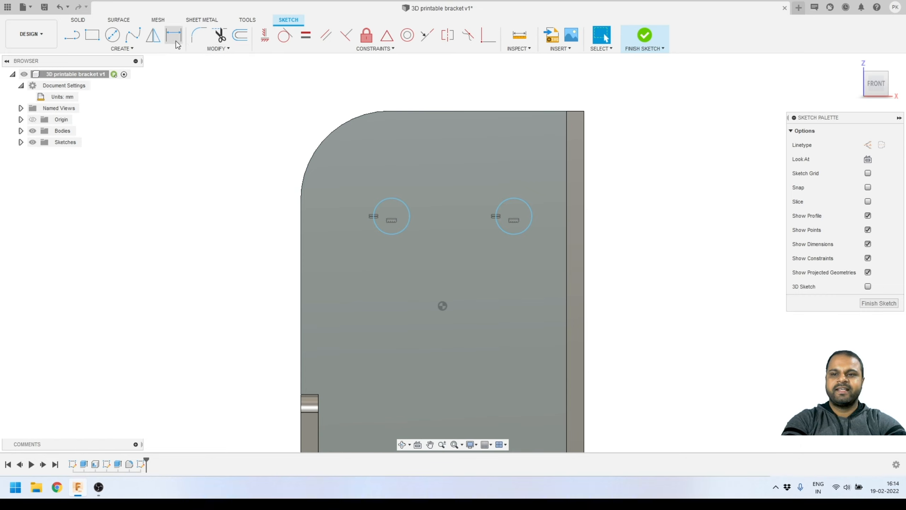
click(174, 36)
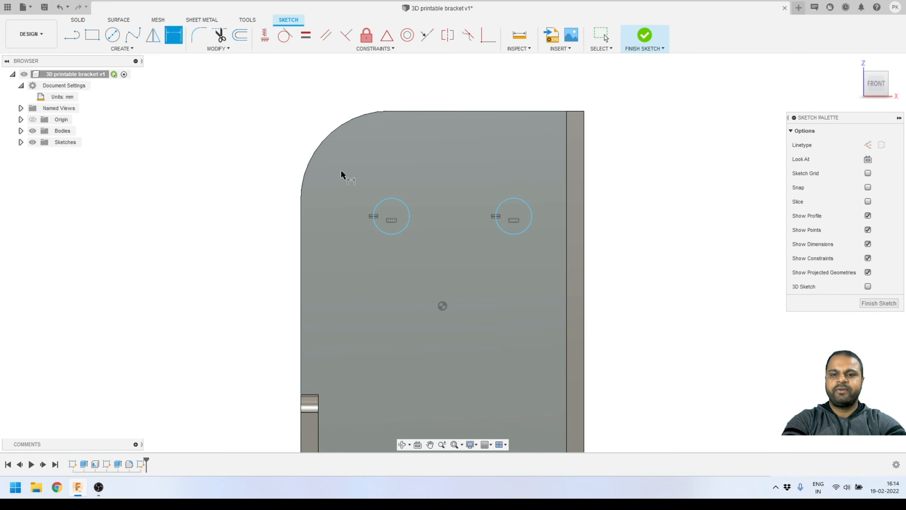
click(441, 112)
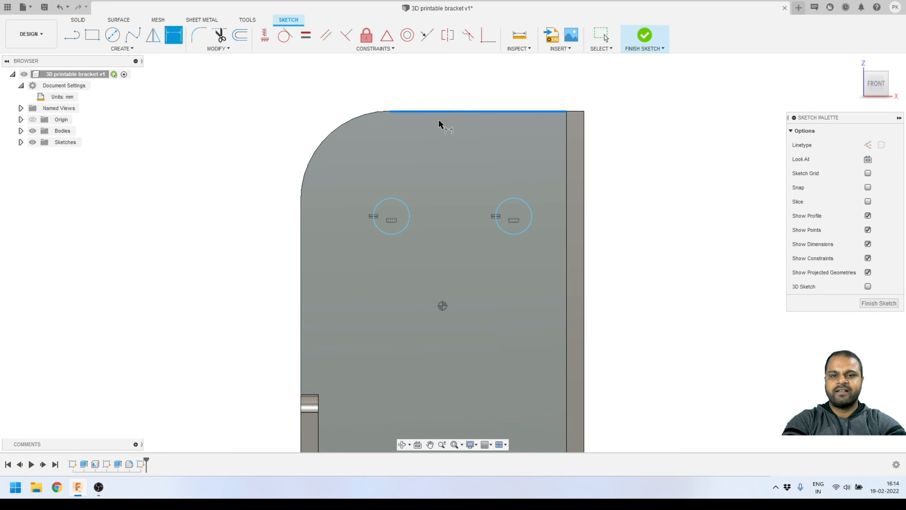
click(391, 217)
click(256, 174)
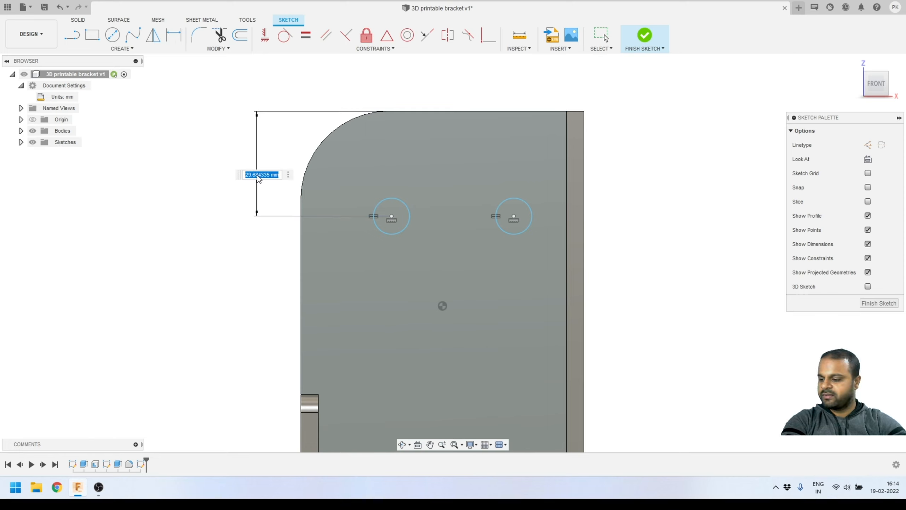
text(22)
key(Return)
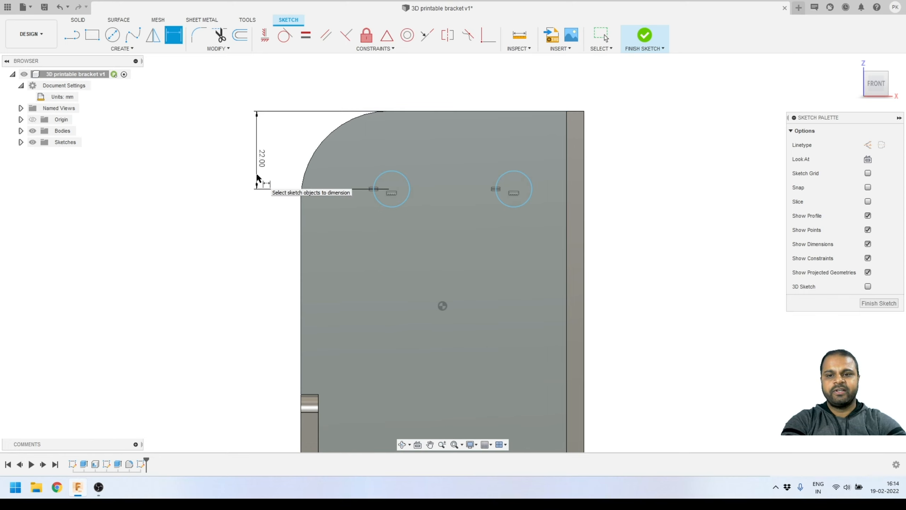
key(Escape)
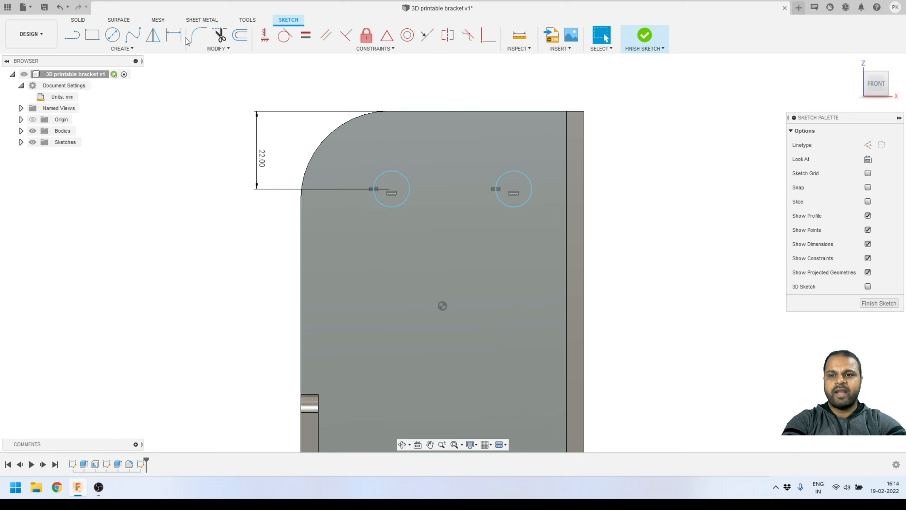
Set the horizontal distance between the two circle centres to 35 mm.
click(173, 34)
click(391, 188)
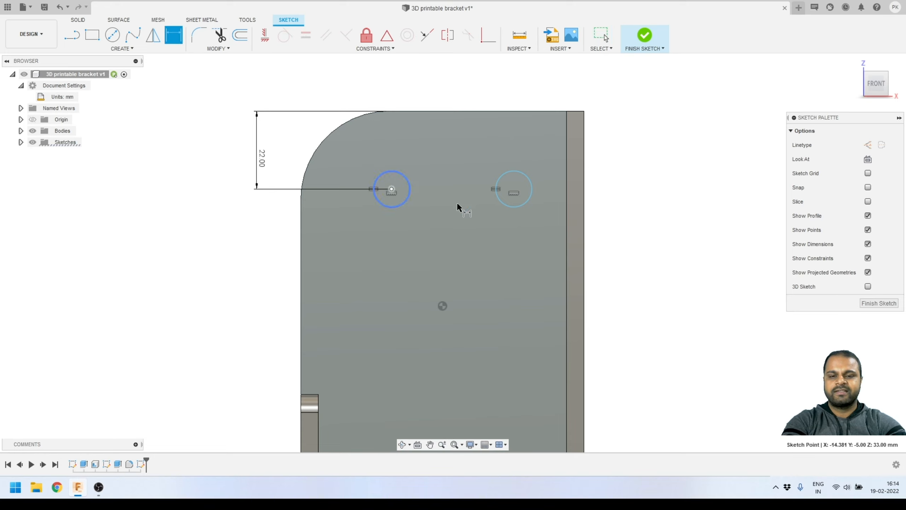
click(447, 249)
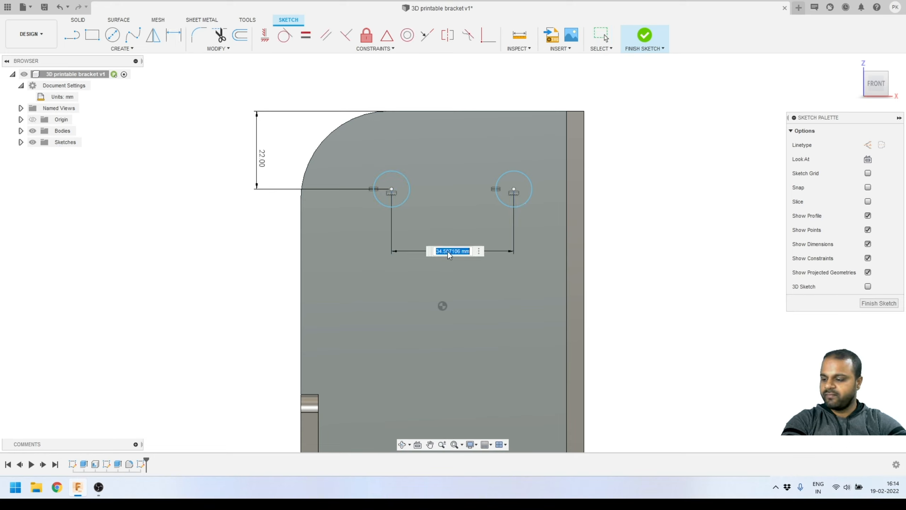
text(35)
key(Return)
key(Escape)
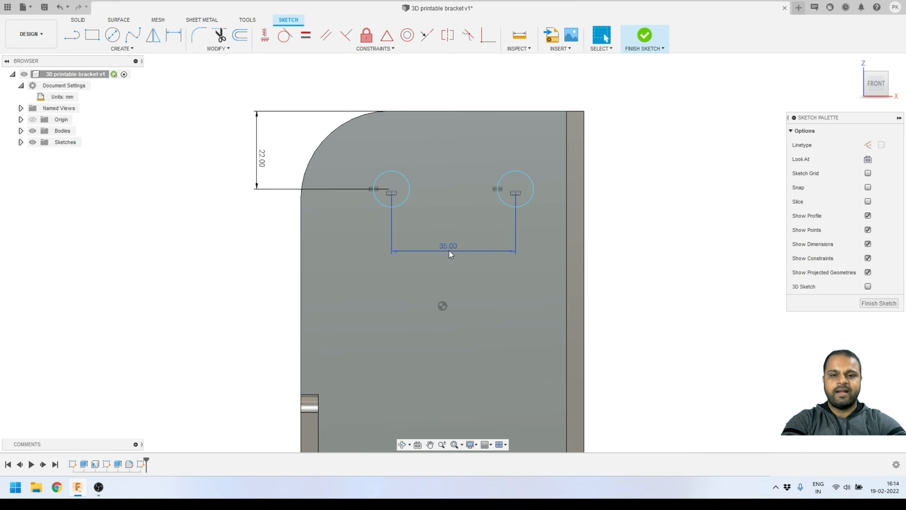
Dimension the left circle's centre 25 mm from the back wall's left edge and finish the sketch.
key(d)
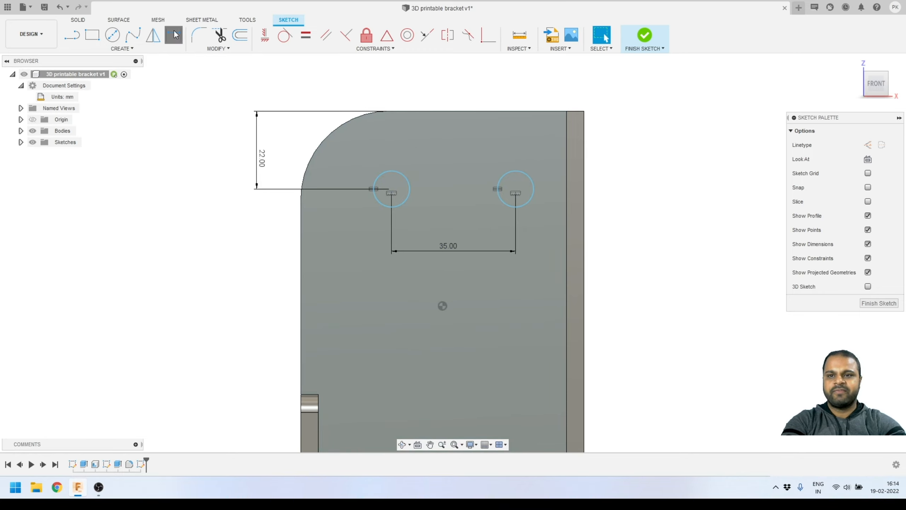
click(301, 232)
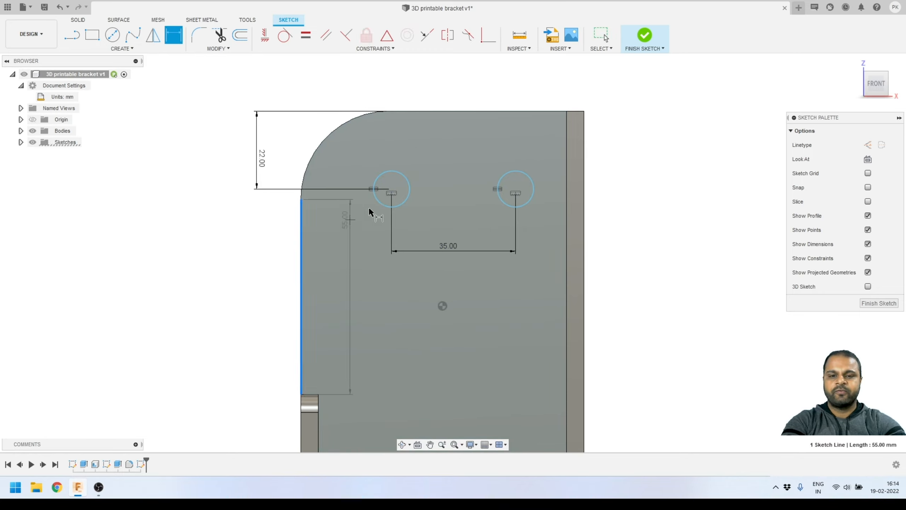
click(391, 188)
click(351, 245)
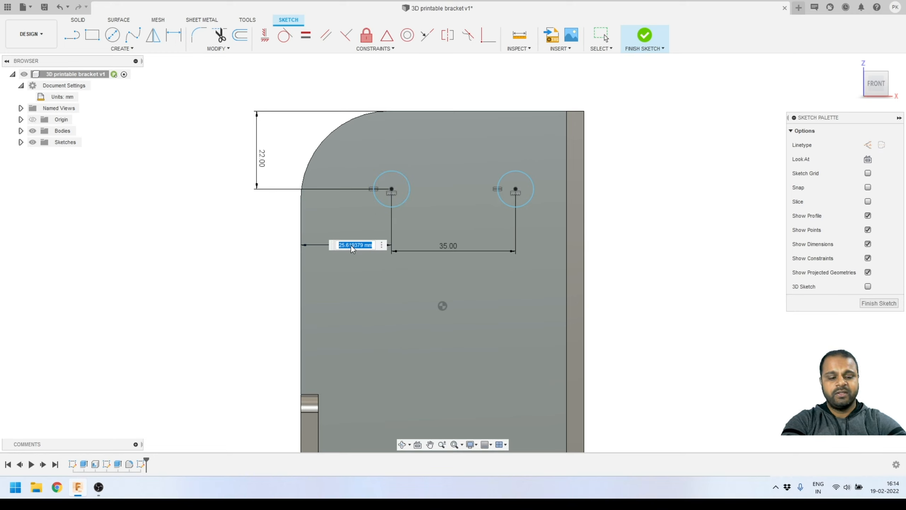
text(25)
key(Return)
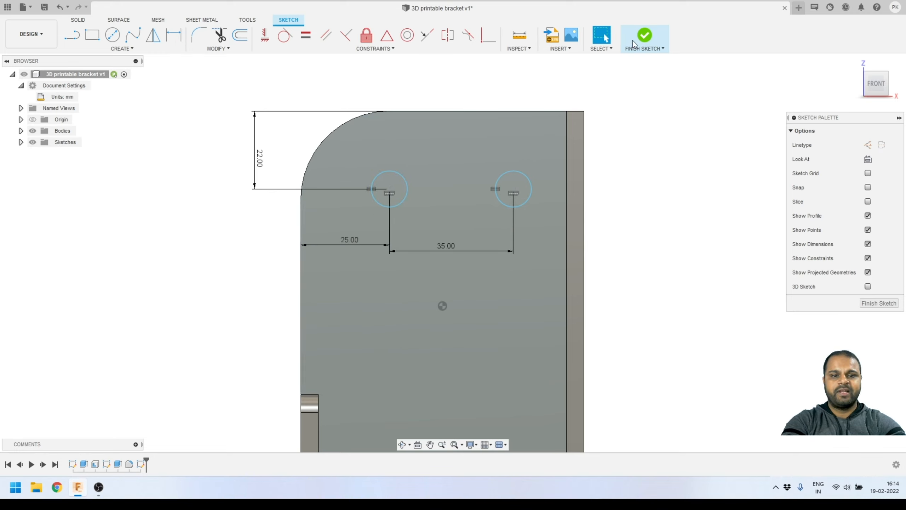
click(637, 42)
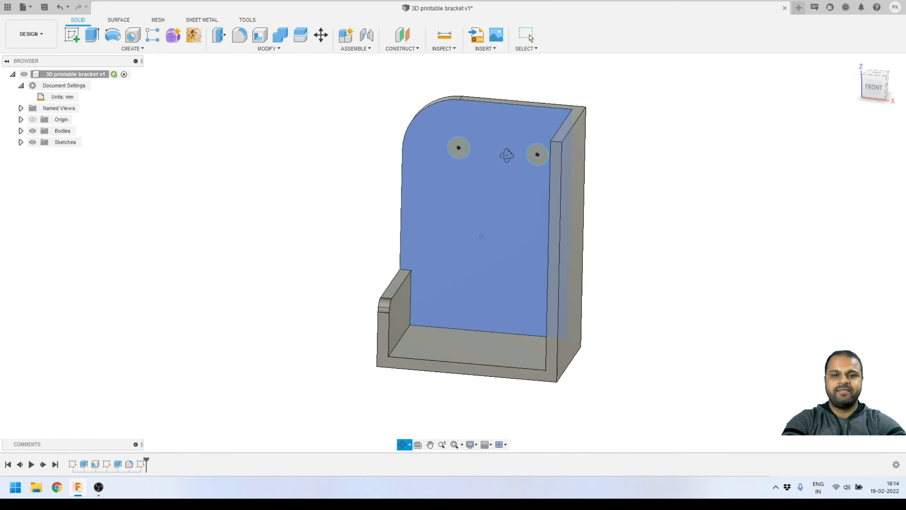
Reopen the circle sketch, set the left circle's diameter to 12 mm, list the design's sketches and finish the sketch.
scroll(549, 85, up, 3)
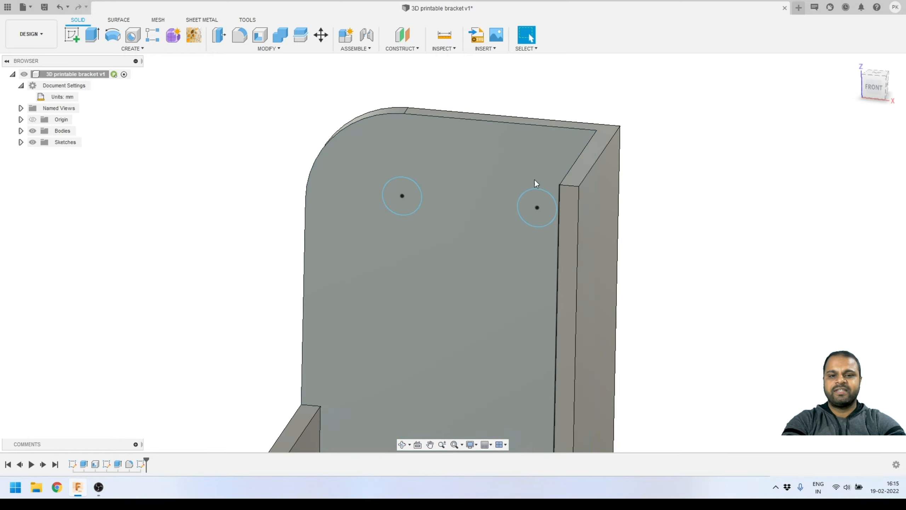
click(272, 314)
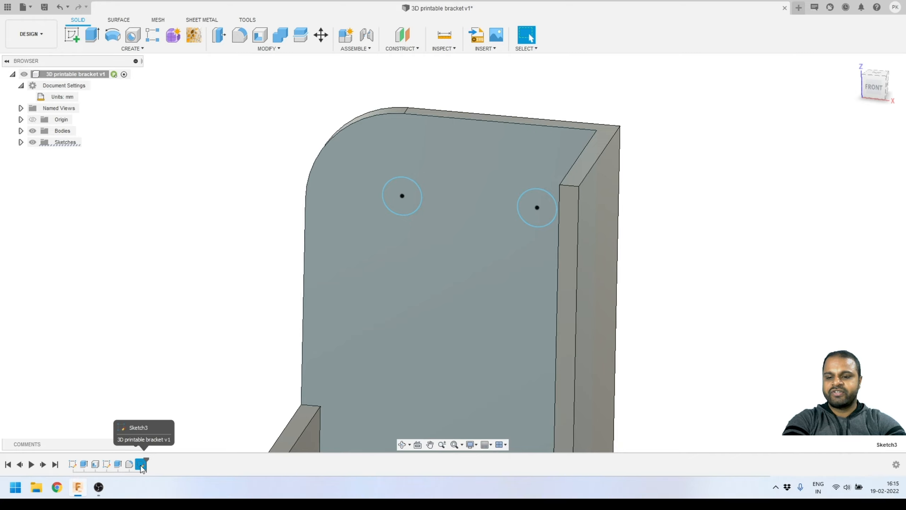
click(141, 465)
right_click(141, 465)
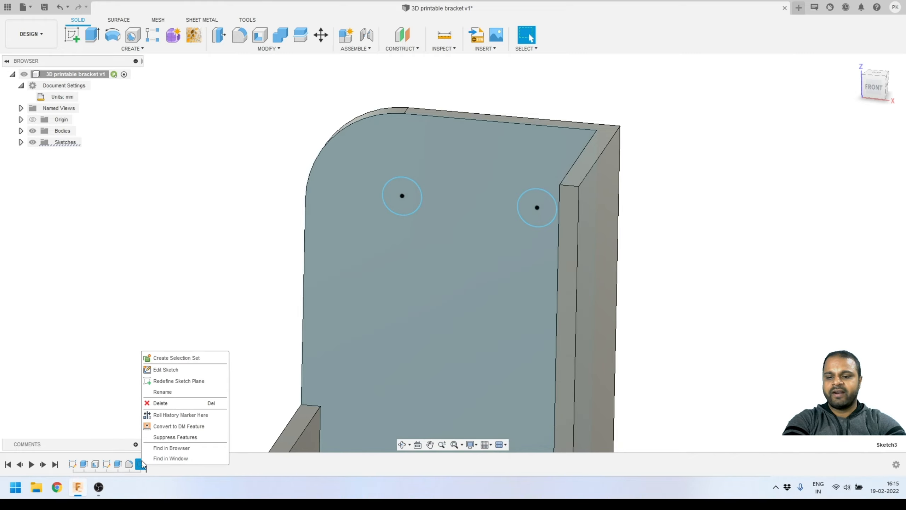
click(168, 371)
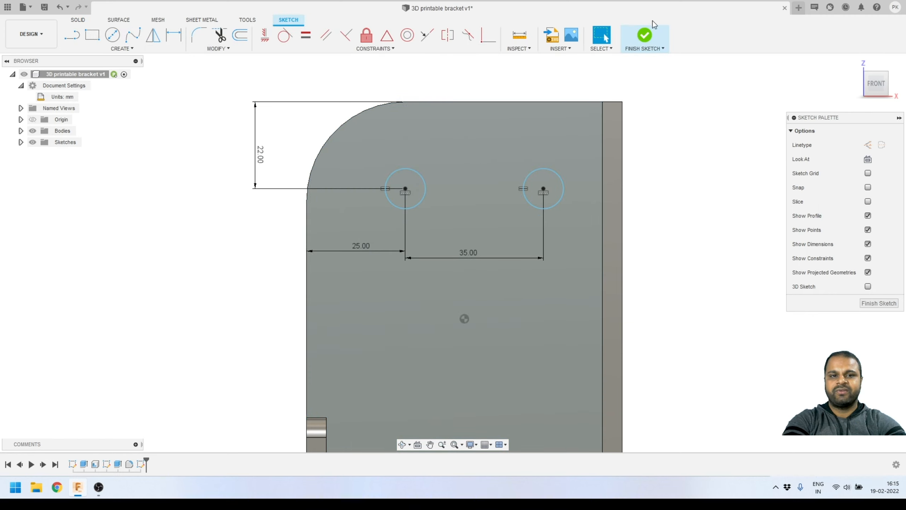
click(173, 35)
click(424, 178)
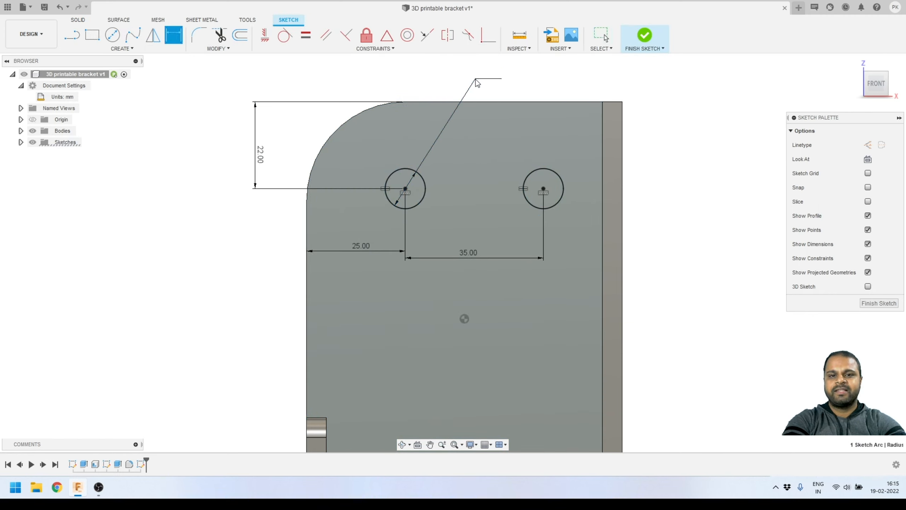
click(476, 80)
key(Return)
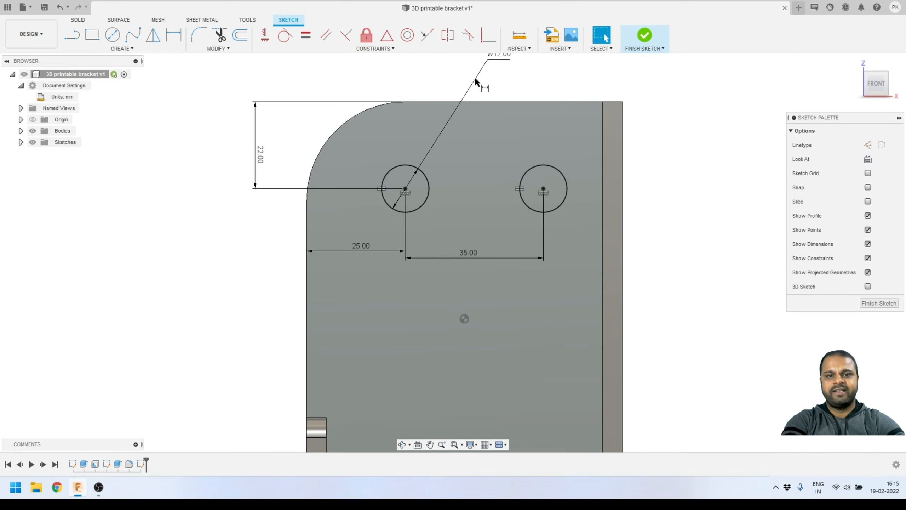
key(Escape)
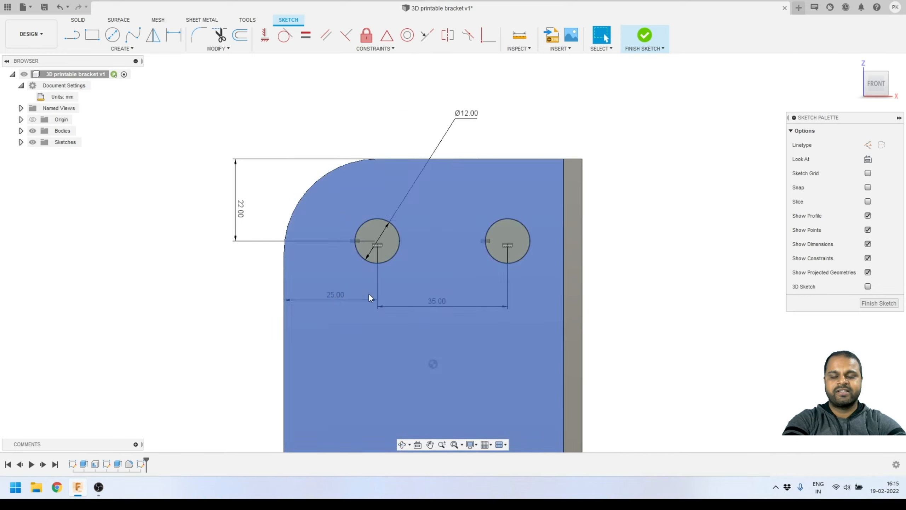
click(21, 142)
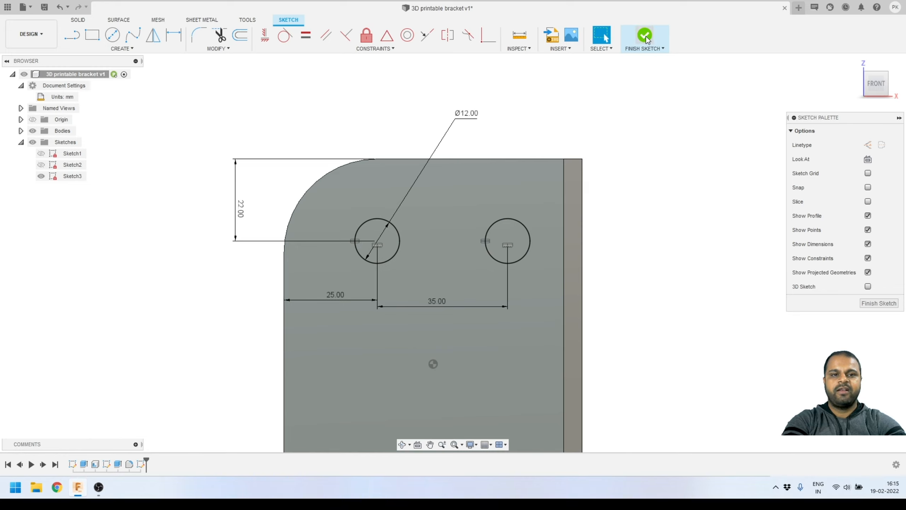
click(645, 36)
Extrude both 12 mm circles as a cut through the back wall, about 29 mm deep.
mouse_move(550, 107)
shift+middle_down()
mouse_move(489, 116)
mouse_move(484, 130)
mouse_move(560, 131)
shift+middle_up()
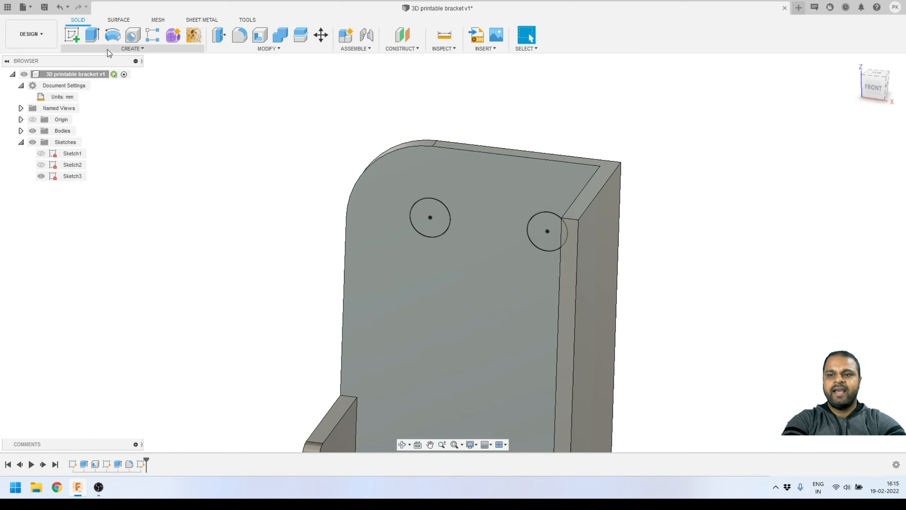
click(93, 36)
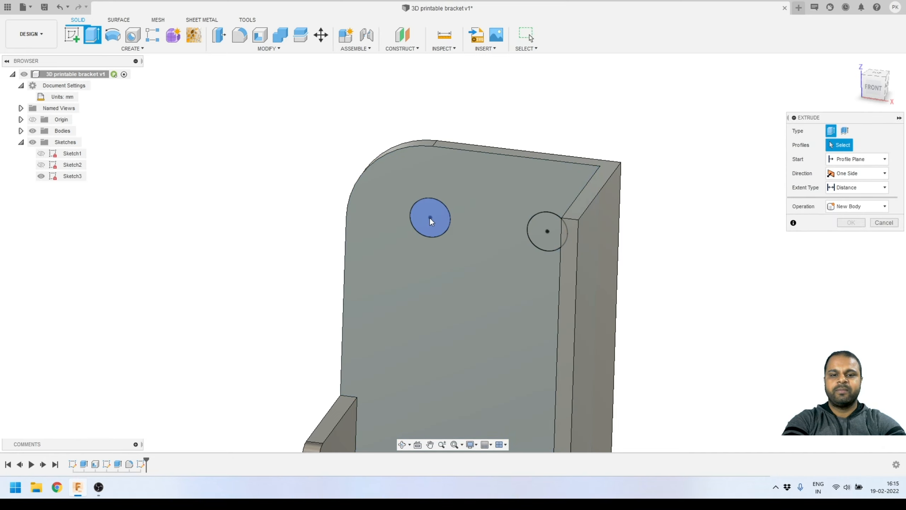
click(430, 218)
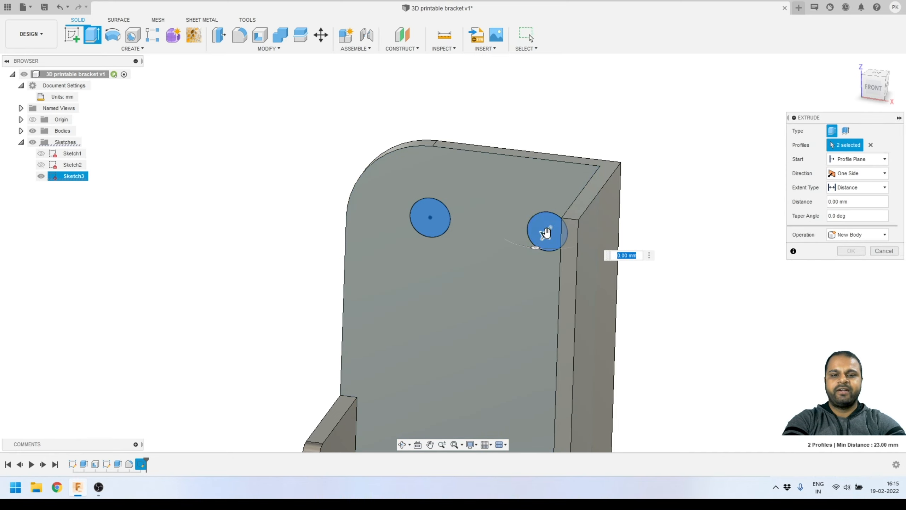
drag(545, 233, 574, 196)
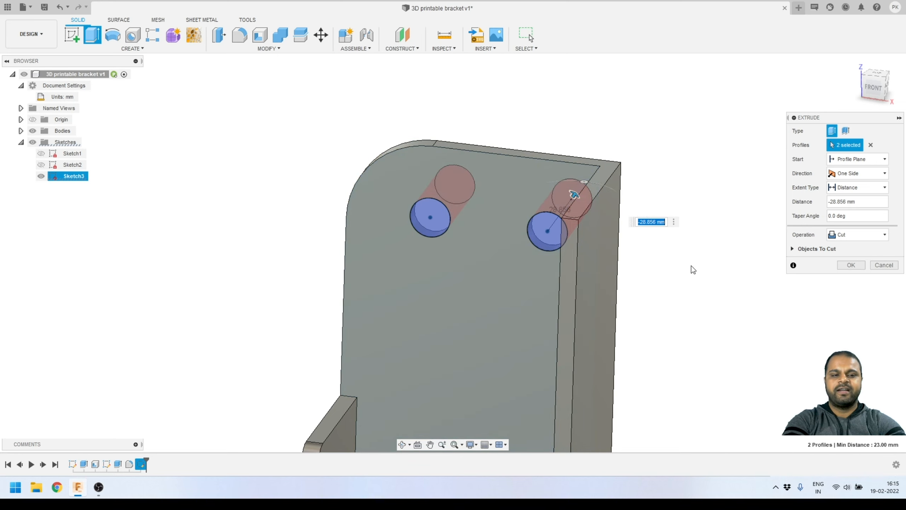
click(851, 264)
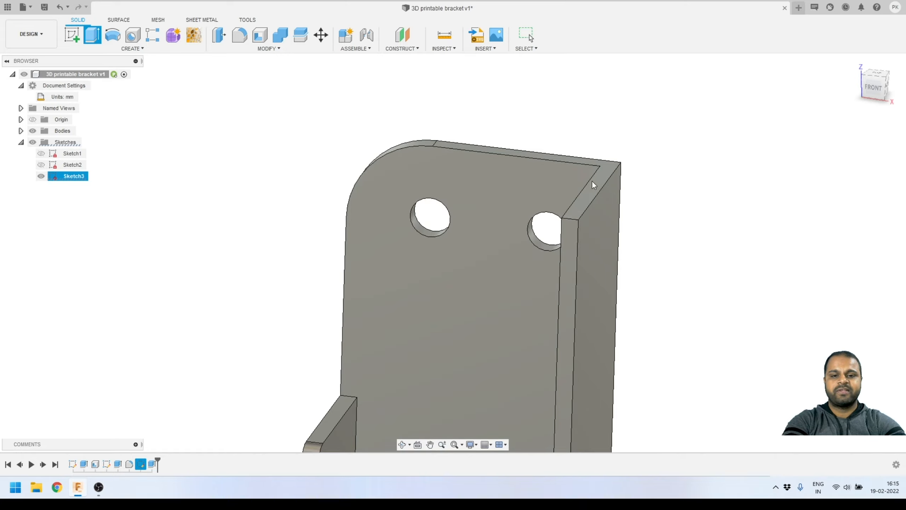
Examine the whole bracket from the front and side, including the two holes in the back wall.
scroll(439, 134, down, 4)
drag(399, 149, 421, 184)
shift+middle_drag(422, 185, 414, 191)
scroll(368, 204, up, 1)
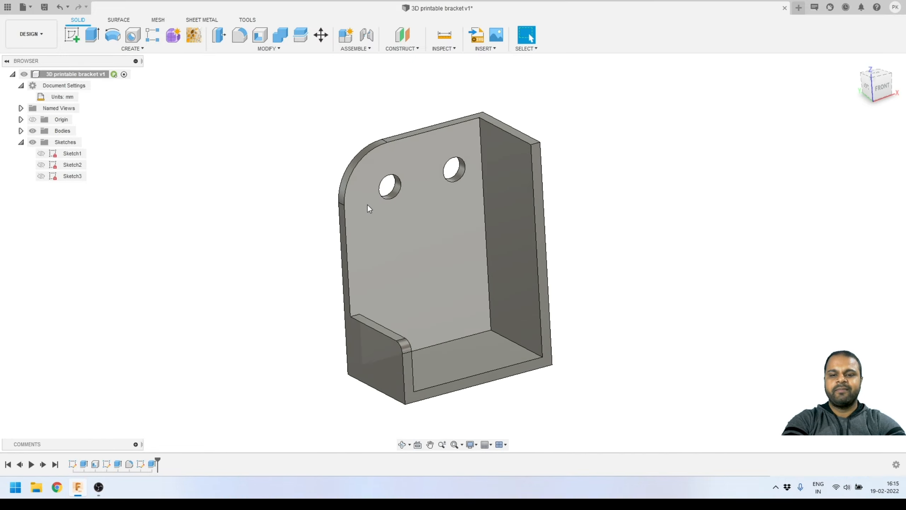
scroll(607, 178, down, 2)
scroll(435, 232, up, 2)
shift+middle_drag(436, 234, 483, 186)
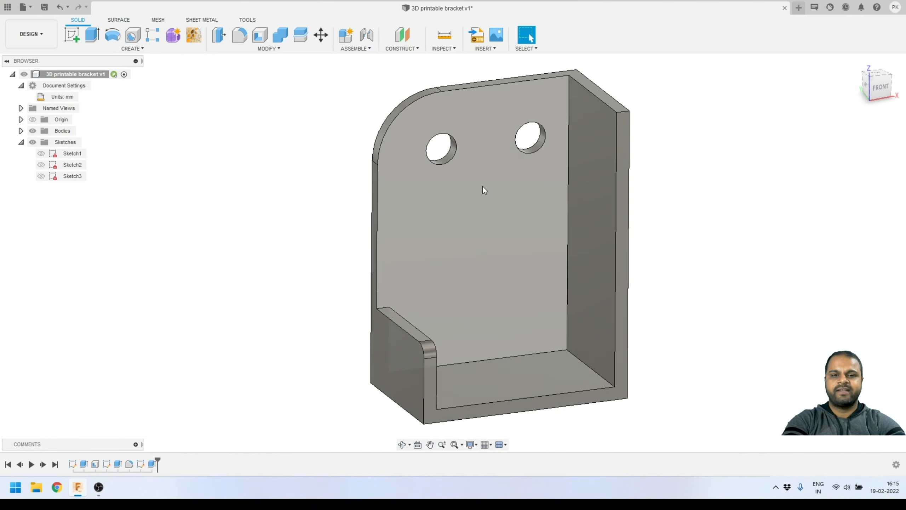
scroll(483, 186, down, 3)
scroll(604, 141, up, 1)
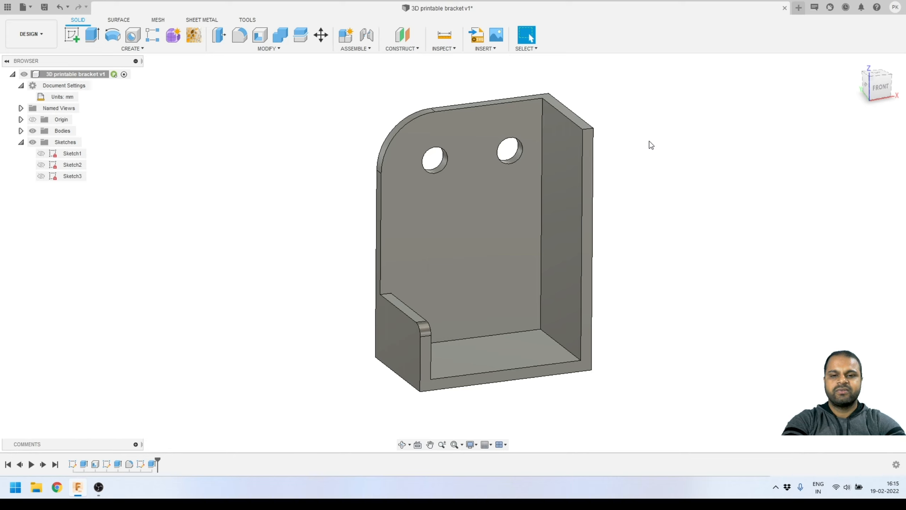